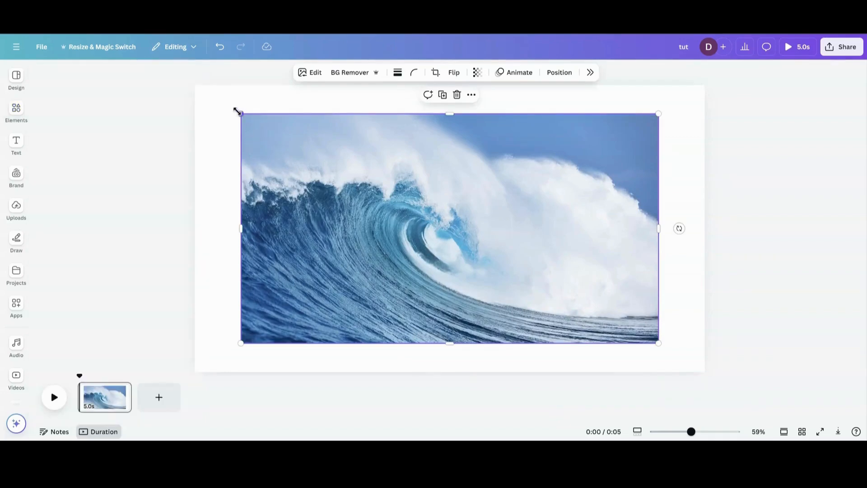
# Enlarge the wave photo to cover the whole page and add the waving American flag photo from the recently used elements.
pyautogui.moveTo(241, 114); pyautogui.dragTo(182, 81)
pyautogui.moveTo(660, 344); pyautogui.dragTo(718, 384)
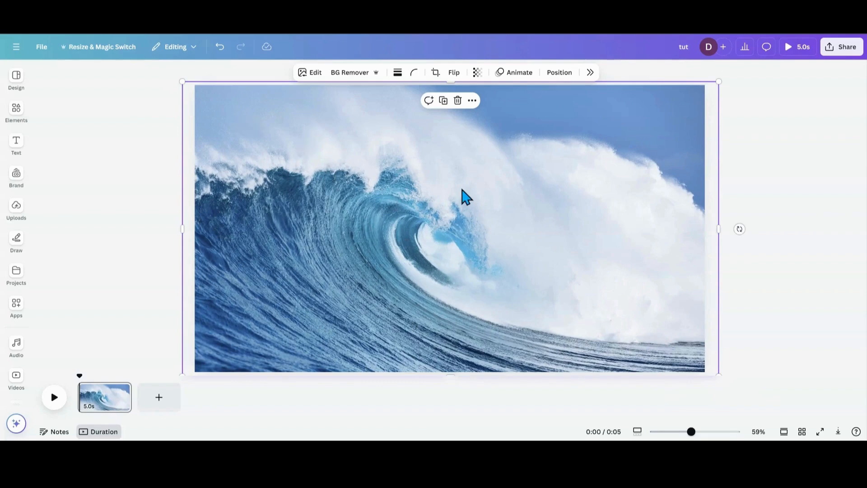
pyautogui.click(18, 116)
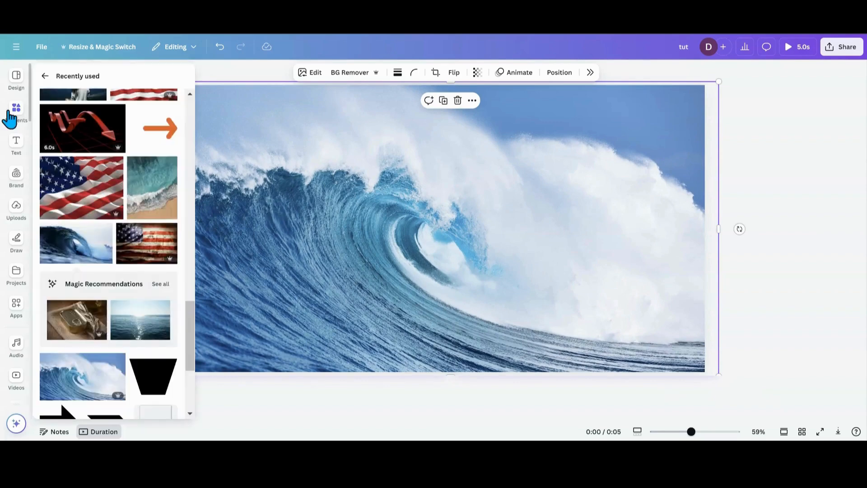
pyautogui.click(16, 144)
pyautogui.click(21, 118)
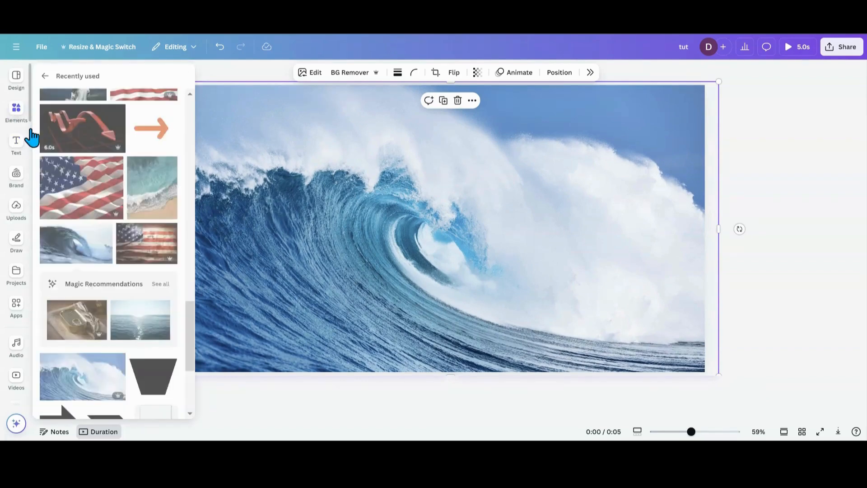
pyautogui.click(71, 212)
# Move the flag photo's layer beneath the wave photo so the wave covers it.
pyautogui.click(549, 72)
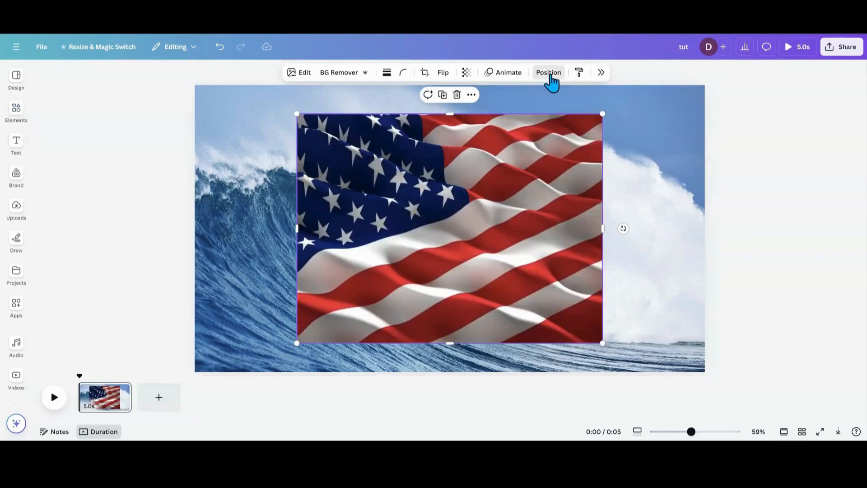
pyautogui.click(825, 98)
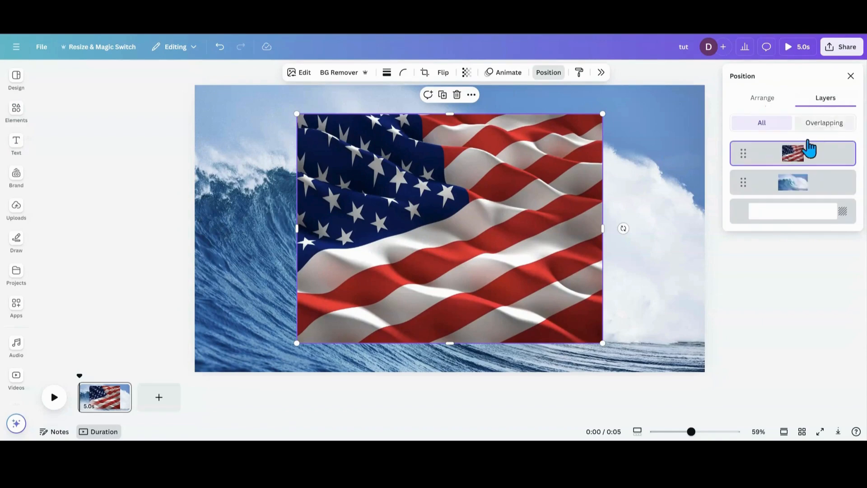
pyautogui.moveTo(809, 147); pyautogui.dragTo(808, 203)
pyautogui.click(127, 170)
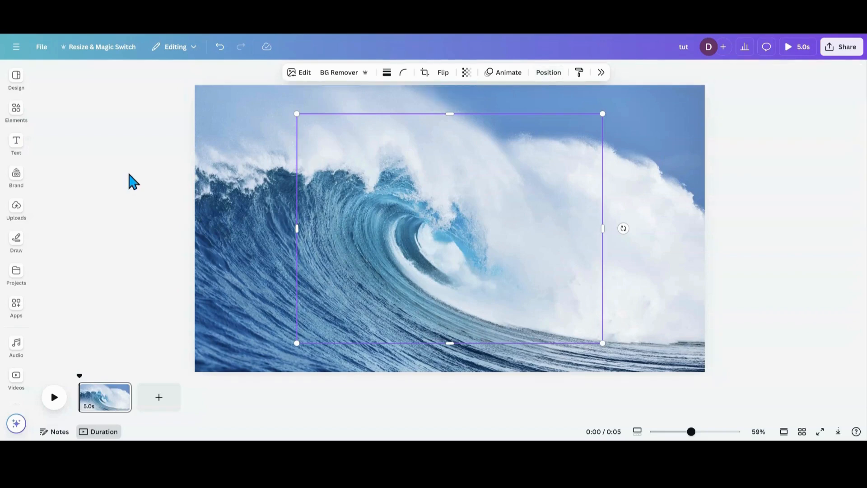
pyautogui.click(251, 185)
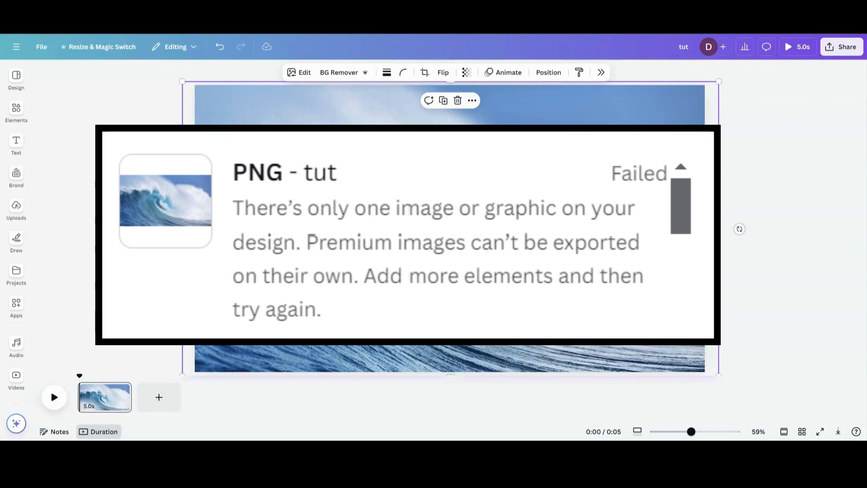
# Download the design as a PNG at 1,920 × 1,080 px.
pyautogui.click(45, 50)
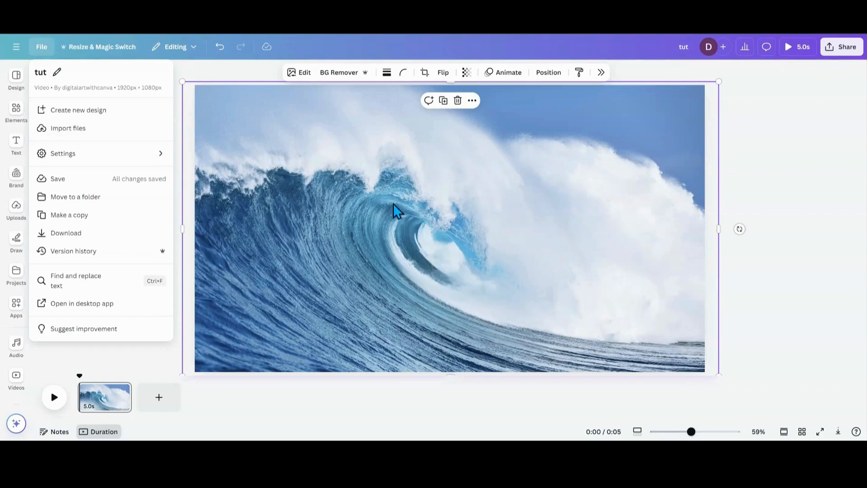
pyautogui.click(70, 231)
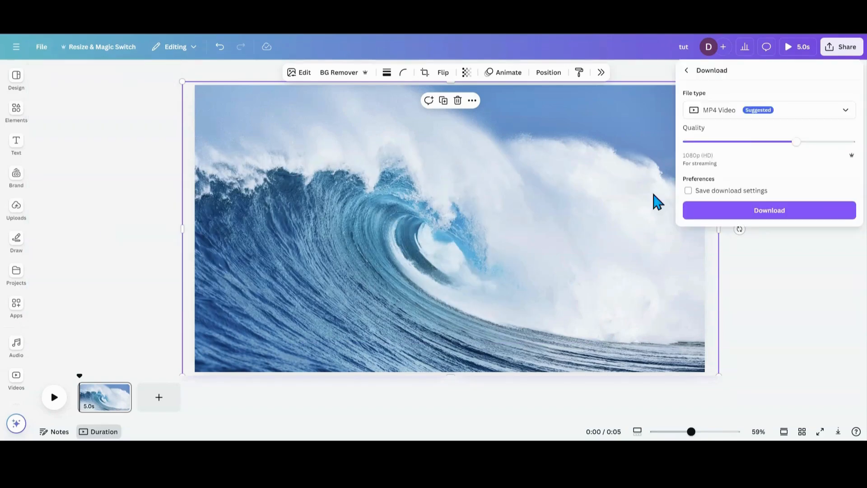
pyautogui.click(844, 114)
pyautogui.click(786, 170)
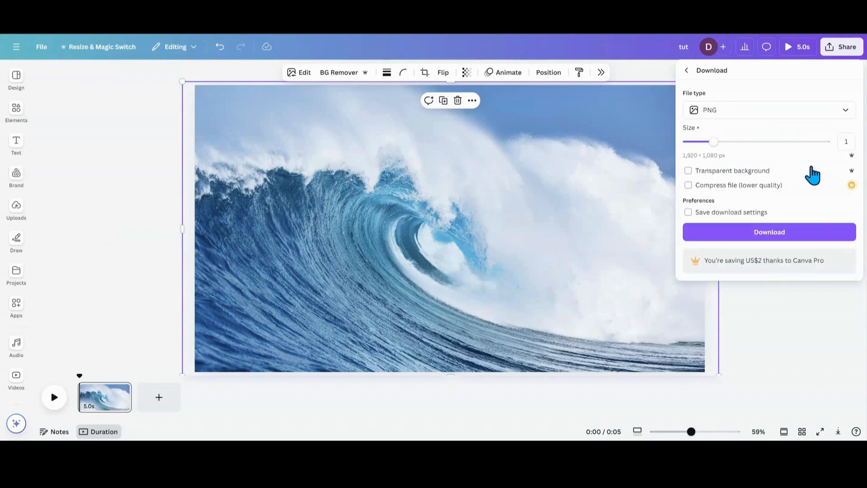
pyautogui.click(829, 236)
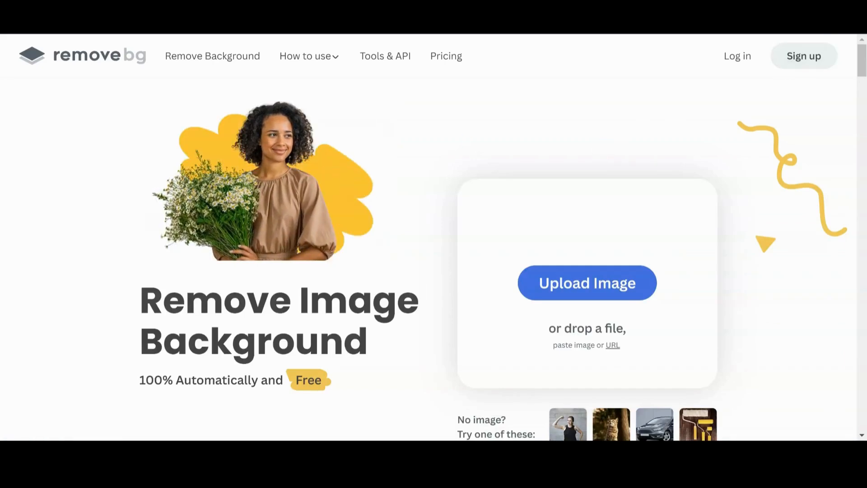
# Upload the exported wave image to remove.bg and restore its removed sky and white spray using a larger Magic Brush.
pyautogui.moveTo(714, 70); pyautogui.dragTo(480, 207)
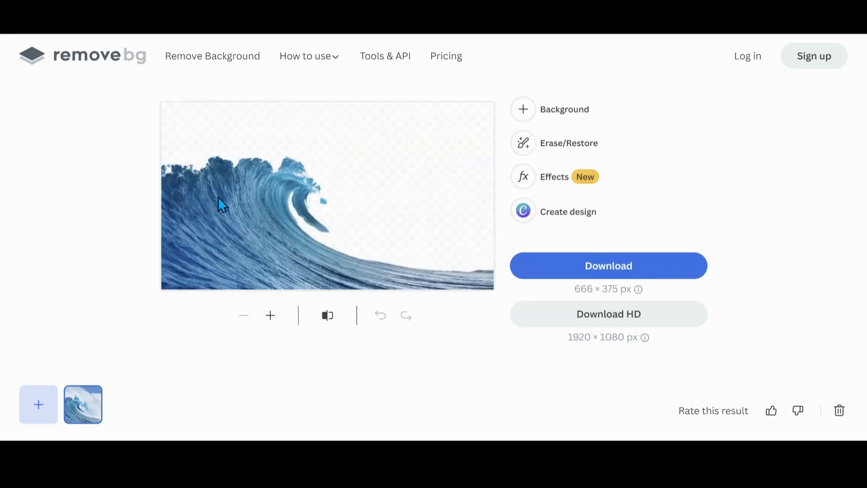
pyautogui.click(548, 150)
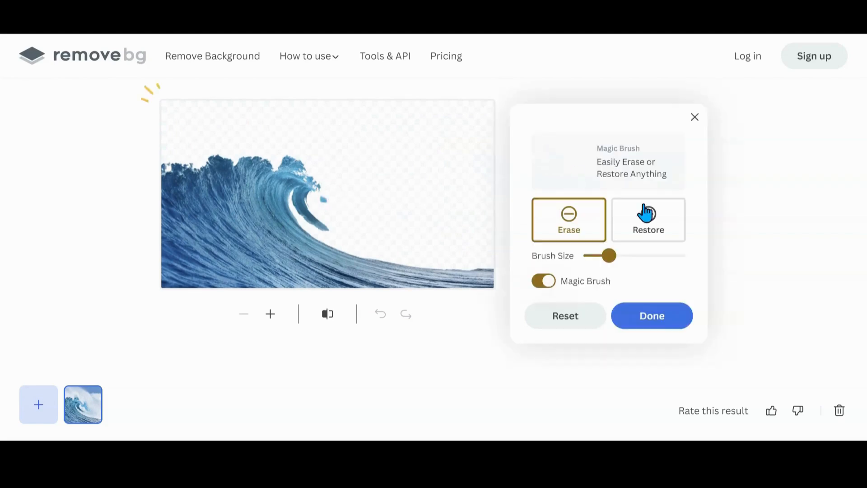
pyautogui.click(660, 230)
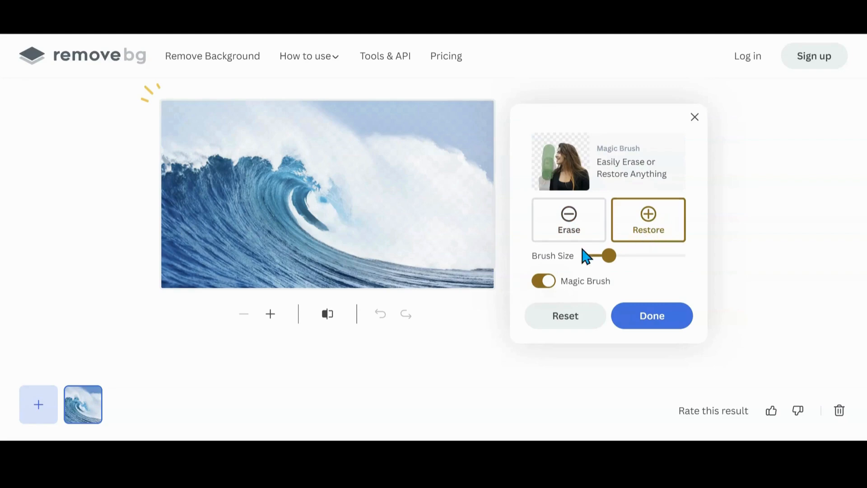
pyautogui.moveTo(612, 257); pyautogui.dragTo(646, 255)
pyautogui.moveTo(466, 258)
pyautogui.mouseDown()
pyautogui.moveTo(470, 182)
pyautogui.moveTo(460, 146)
pyautogui.moveTo(387, 131)
pyautogui.moveTo(223, 133)
pyautogui.moveTo(199, 141)
pyautogui.moveTo(205, 180)
pyautogui.moveTo(356, 182)
pyautogui.moveTo(416, 227)
pyautogui.moveTo(323, 218)
pyautogui.moveTo(436, 186)
pyautogui.moveTo(441, 202)
pyautogui.moveTo(54, 179)
pyautogui.mouseUp()
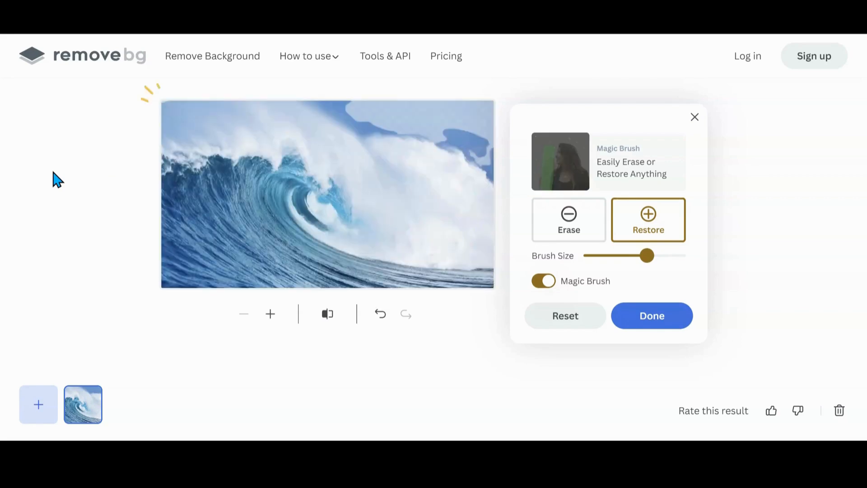
pyautogui.moveTo(469, 183)
pyautogui.mouseDown()
pyautogui.moveTo(468, 129)
pyautogui.moveTo(376, 124)
pyautogui.moveTo(302, 136)
pyautogui.moveTo(341, 181)
pyautogui.moveTo(376, 194)
pyautogui.moveTo(467, 143)
pyautogui.moveTo(422, 159)
pyautogui.mouseUp()
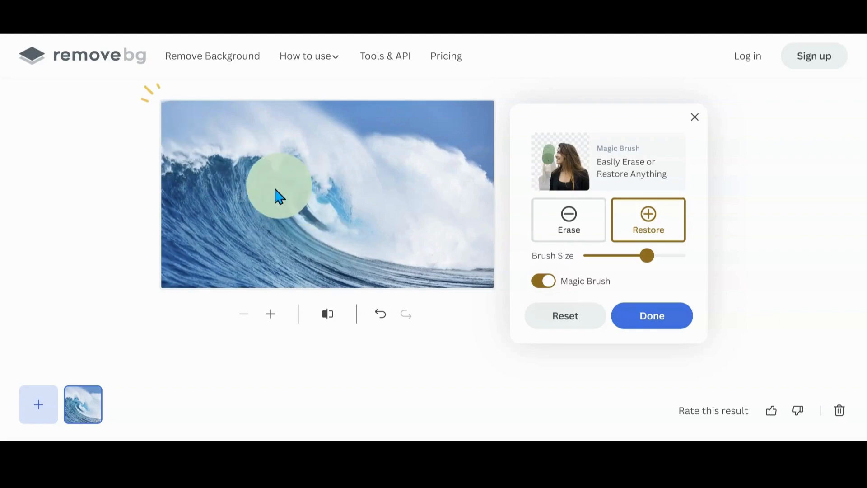
# Erase the blue wave body below the white crest and along the base of the image using a smaller Magic Brush.
pyautogui.click(577, 237)
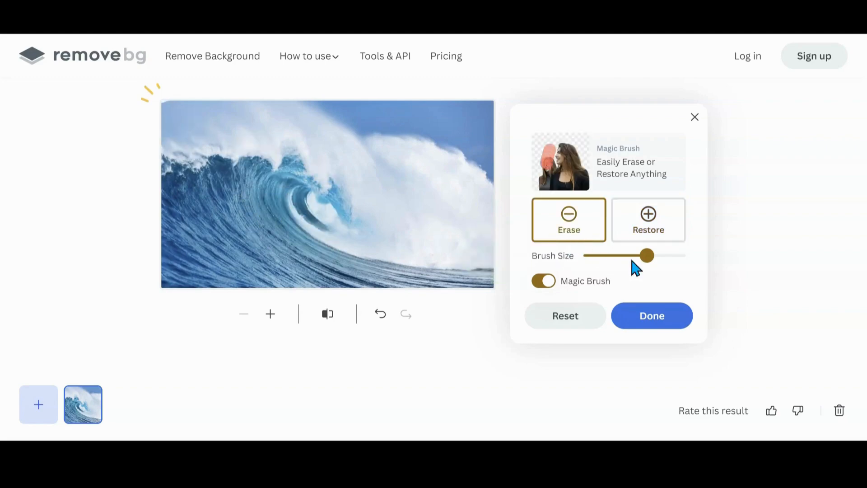
pyautogui.moveTo(652, 257); pyautogui.dragTo(619, 255)
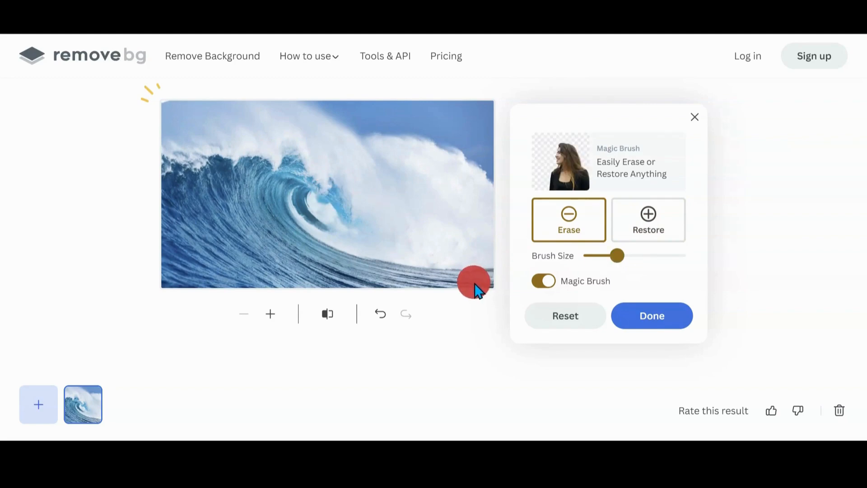
pyautogui.moveTo(288, 181); pyautogui.dragTo(276, 194)
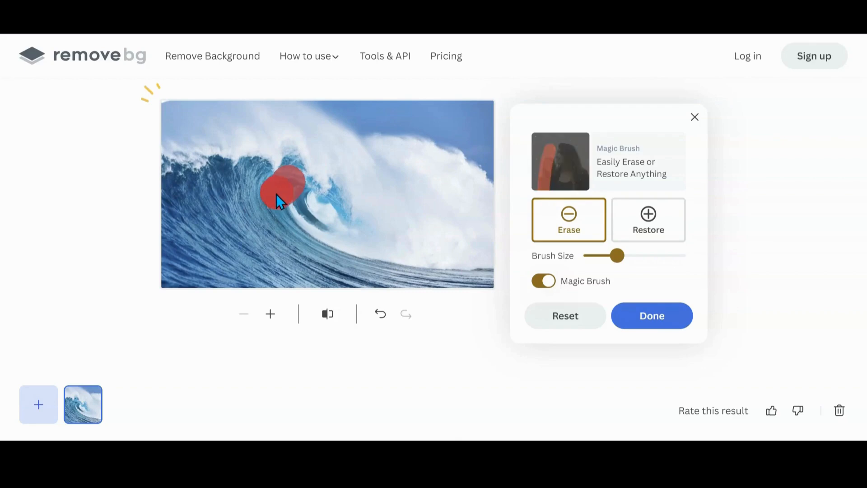
pyautogui.moveTo(207, 183); pyautogui.dragTo(193, 190)
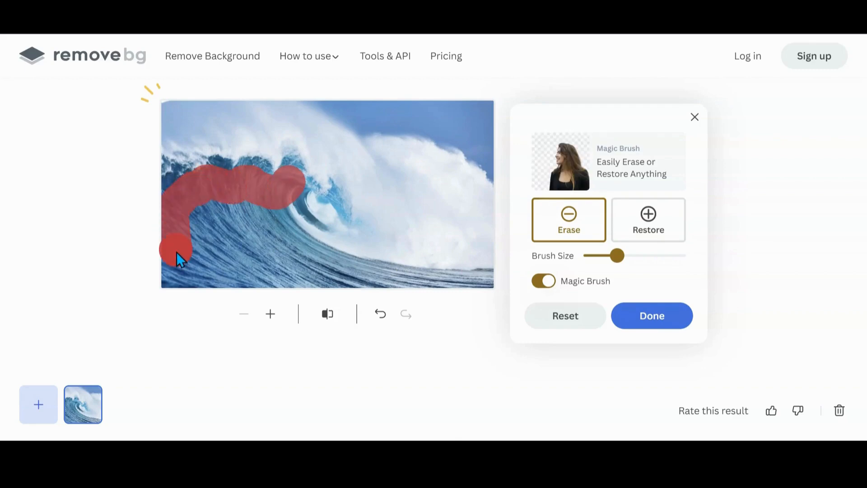
pyautogui.moveTo(206, 267)
pyautogui.mouseDown()
pyautogui.moveTo(455, 292)
pyautogui.moveTo(485, 282)
pyautogui.moveTo(360, 281)
pyautogui.moveTo(322, 254)
pyautogui.mouseUp()
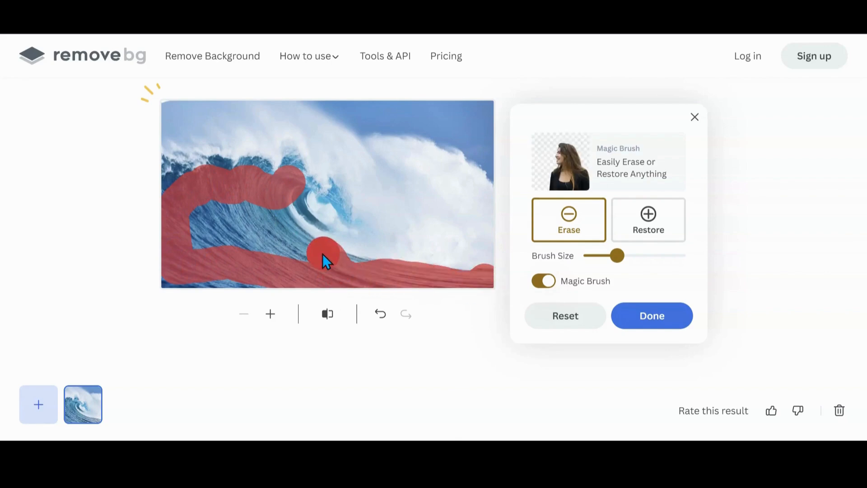
pyautogui.moveTo(287, 233)
pyautogui.mouseDown()
pyautogui.moveTo(270, 214)
pyautogui.moveTo(200, 227)
pyautogui.moveTo(189, 248)
pyautogui.moveTo(249, 232)
pyautogui.moveTo(274, 263)
pyautogui.moveTo(246, 274)
pyautogui.moveTo(186, 279)
pyautogui.mouseUp()
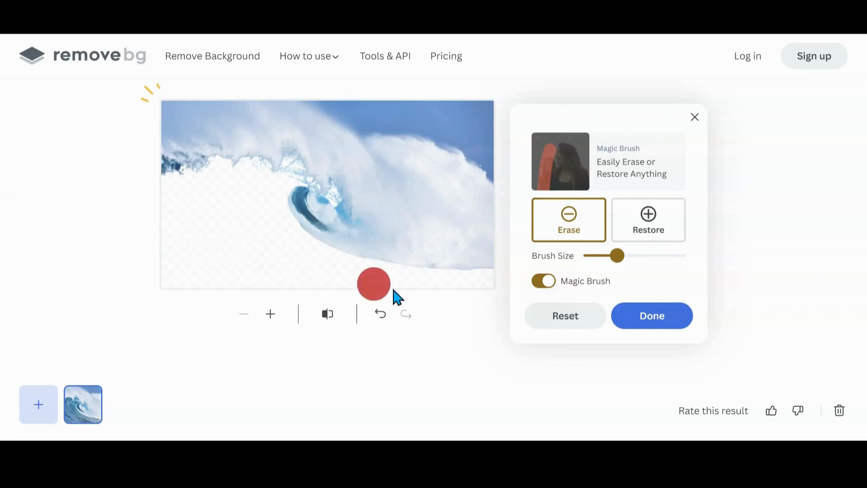
# Reduce the brush size further, erase the remaining dark blue strip inside the wave's curl, and finish the edit.
pyautogui.moveTo(617, 257); pyautogui.dragTo(593, 256)
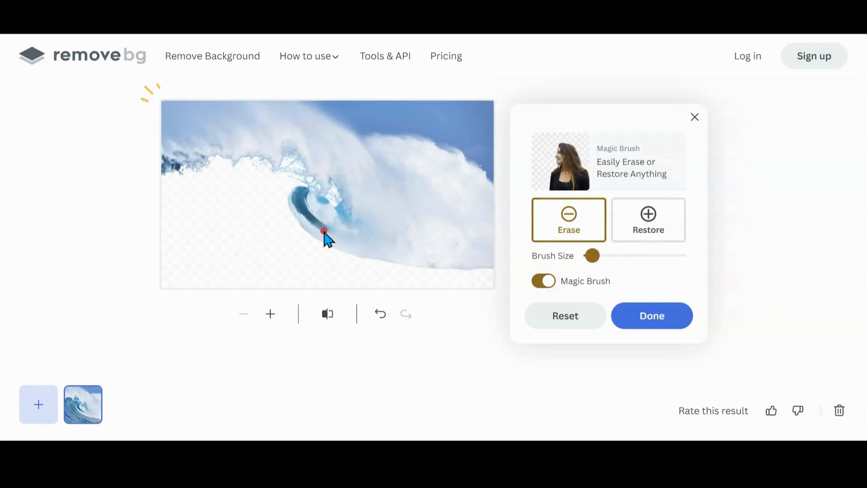
pyautogui.moveTo(307, 215); pyautogui.dragTo(303, 190)
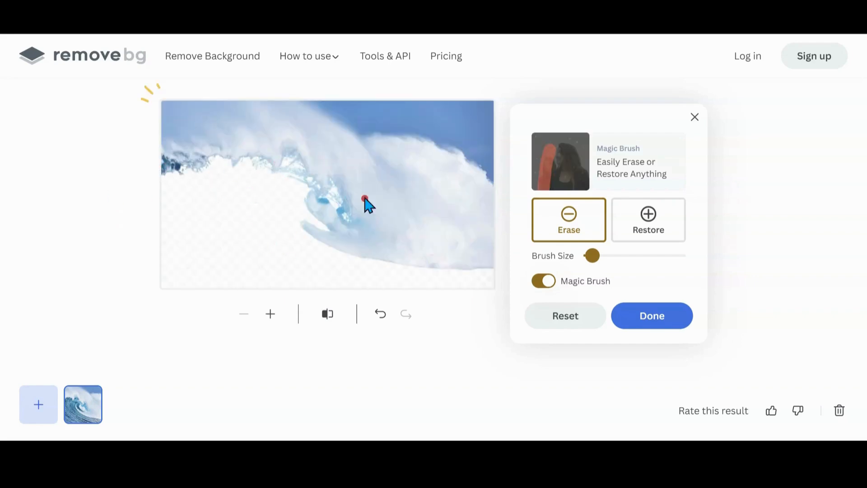
pyautogui.click(639, 324)
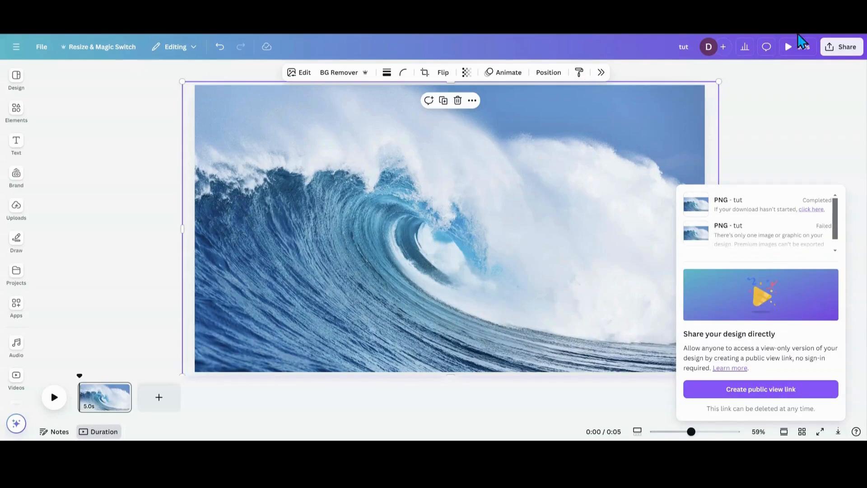
# Switch to Canva, add the edited wave cut-out to the page, and enlarge it to align with the full-page wave photo.
pyautogui.moveTo(693, 86); pyautogui.dragTo(445, 215)
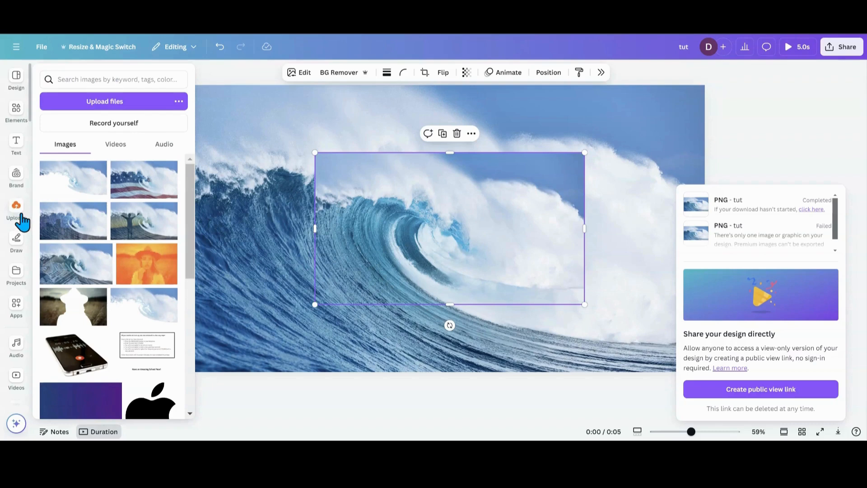
pyautogui.click(224, 70)
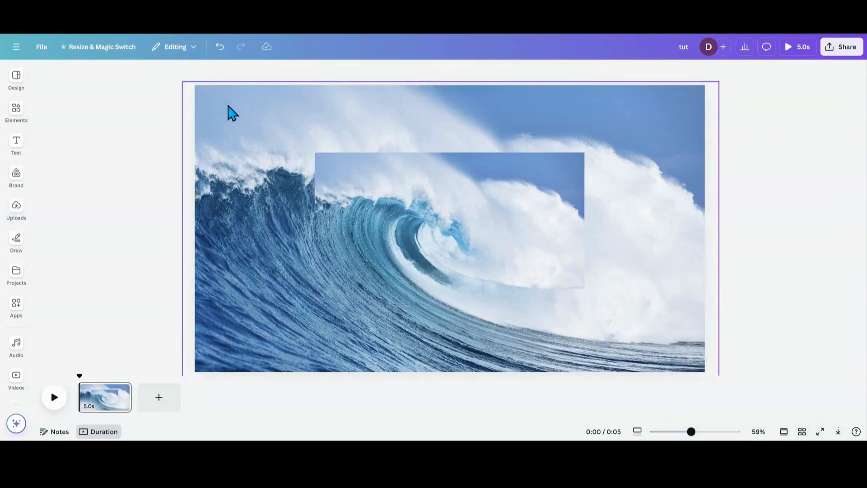
pyautogui.click(329, 180)
pyautogui.moveTo(314, 153); pyautogui.dragTo(173, 107)
pyautogui.moveTo(585, 304); pyautogui.dragTo(701, 387)
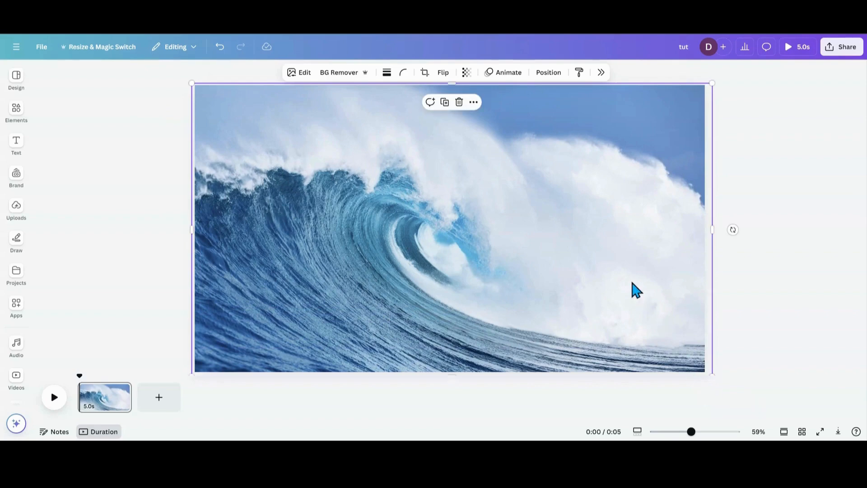
pyautogui.moveTo(632, 282); pyautogui.dragTo(627, 283)
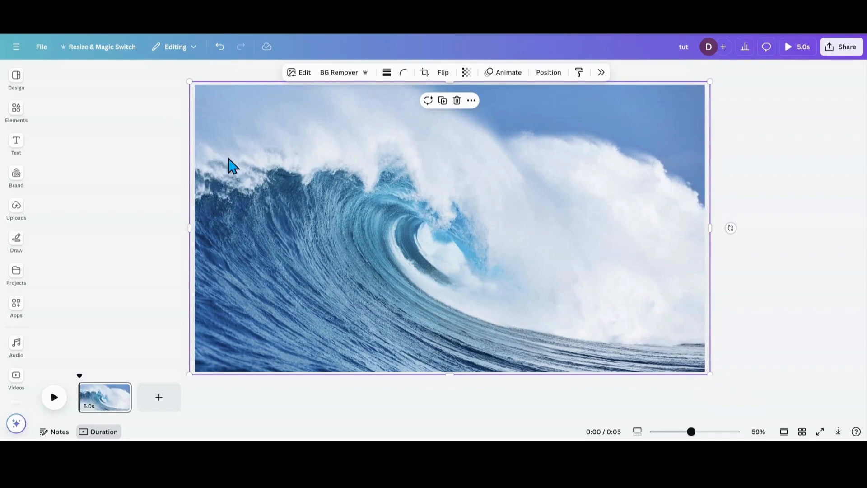
pyautogui.moveTo(190, 83); pyautogui.dragTo(194, 84)
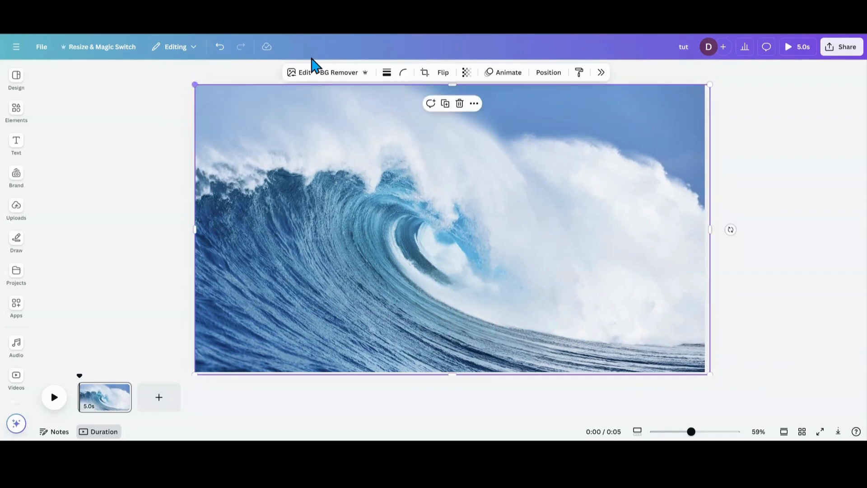
# Look at the Image Upscaler among the wave cut-out's editing options.
pyautogui.click(601, 74)
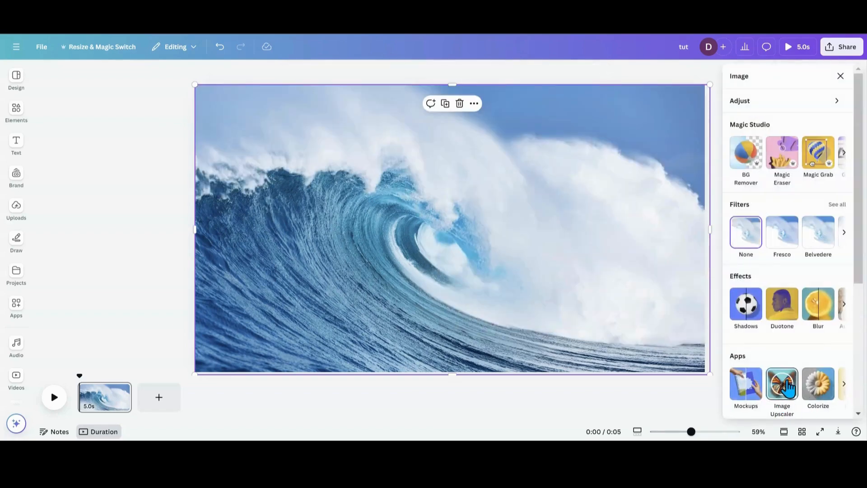
pyautogui.click(156, 184)
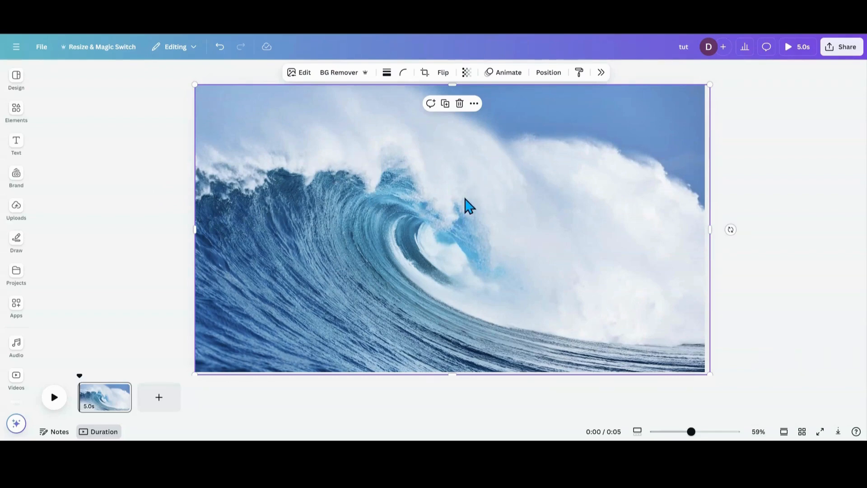
# Add the aerial city street photo from the recently used elements and enlarge it to cover the full page.
pyautogui.click(16, 121)
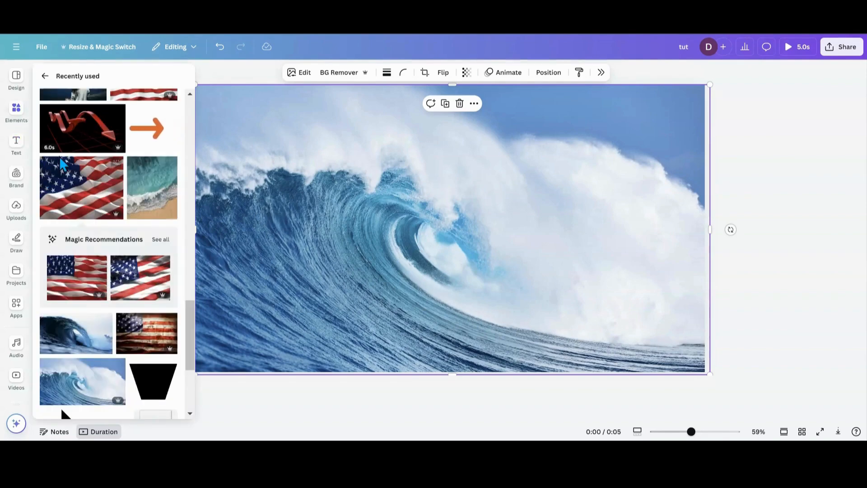
pyautogui.scroll(18, 60, 157)
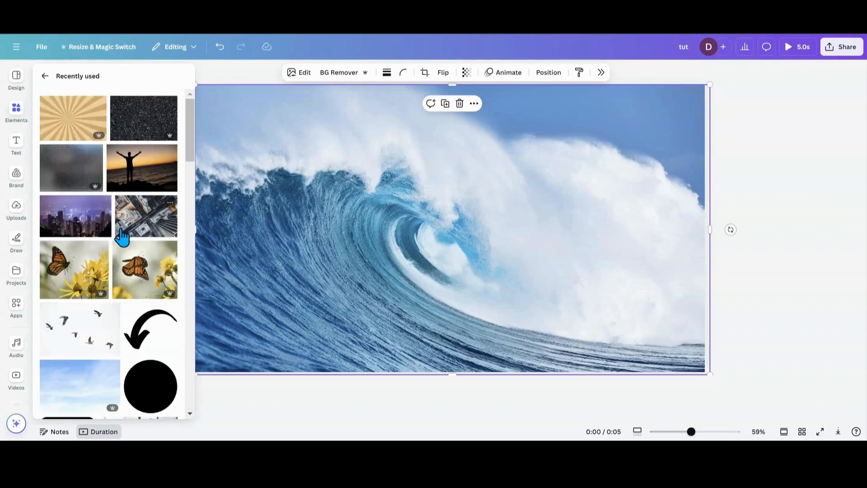
pyautogui.click(122, 235)
pyautogui.moveTo(355, 229); pyautogui.dragTo(272, 199)
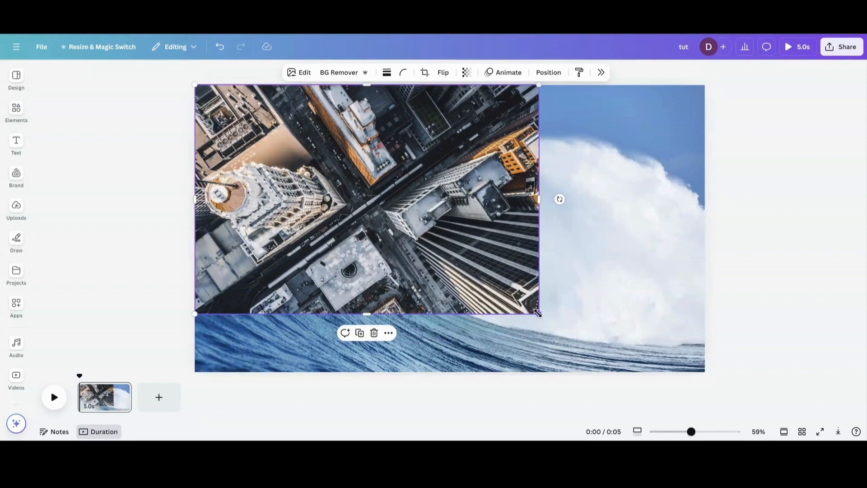
pyautogui.moveTo(539, 313); pyautogui.dragTo(641, 373)
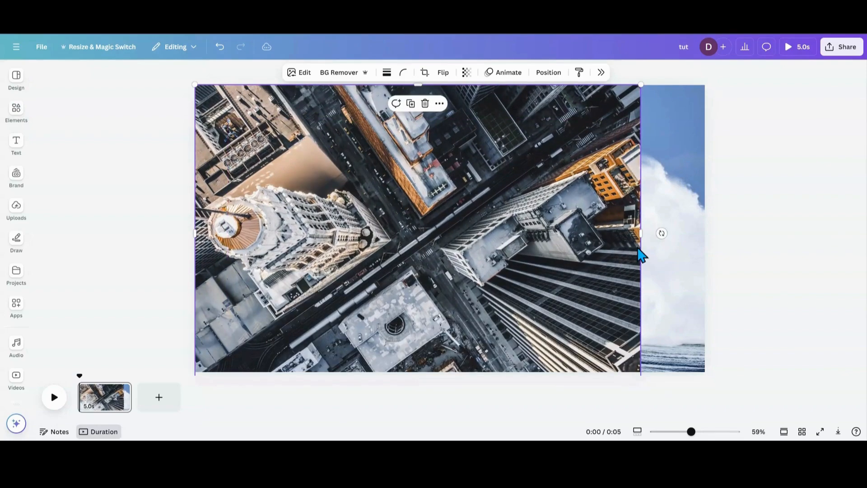
pyautogui.moveTo(651, 233); pyautogui.dragTo(709, 235)
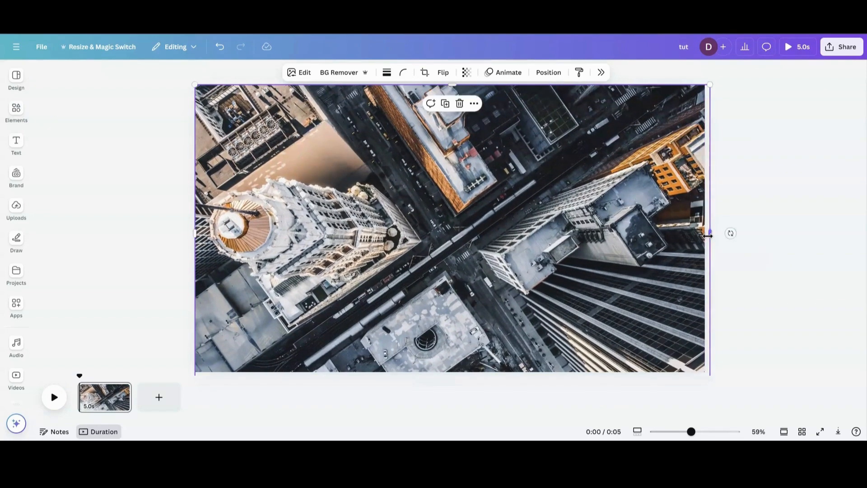
# Reorder the layers so the full wave photo is on top, followed by the wave cut-out and the aerial city photo.
pyautogui.click(556, 76)
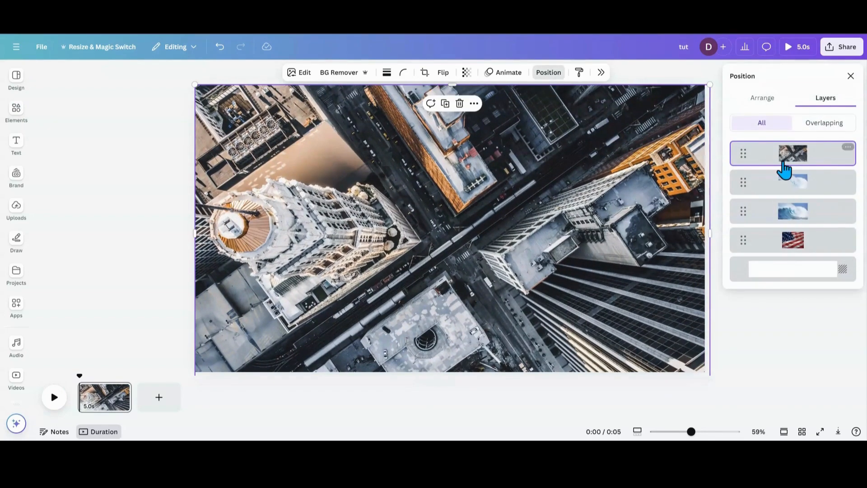
pyautogui.moveTo(777, 170); pyautogui.dragTo(780, 236)
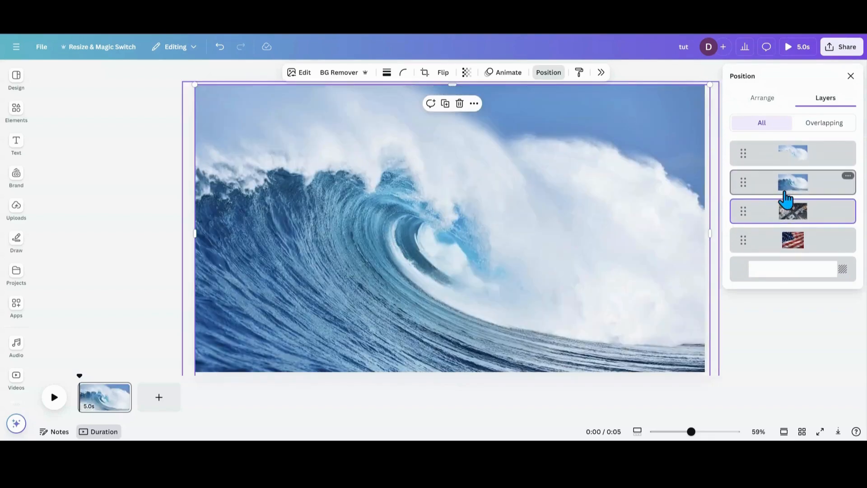
pyautogui.moveTo(785, 190); pyautogui.dragTo(780, 156)
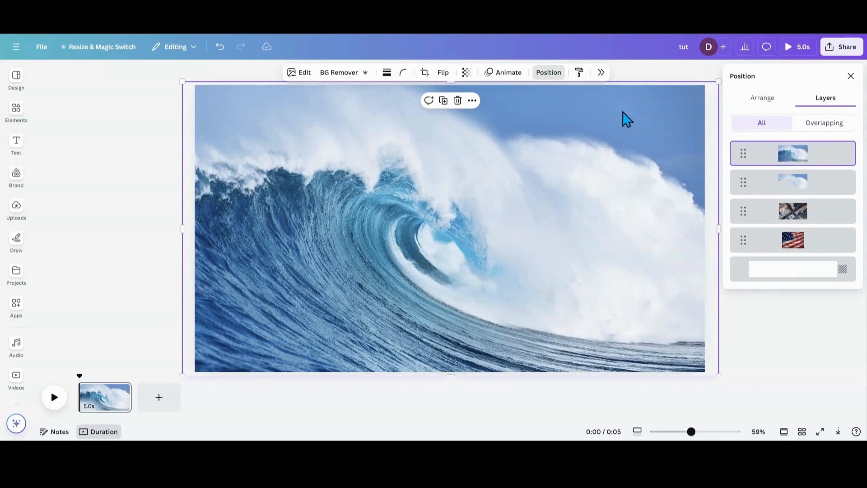
# Set the full wave photo's transparency to 49 so the city photo blends through the wave.
pyautogui.click(467, 73)
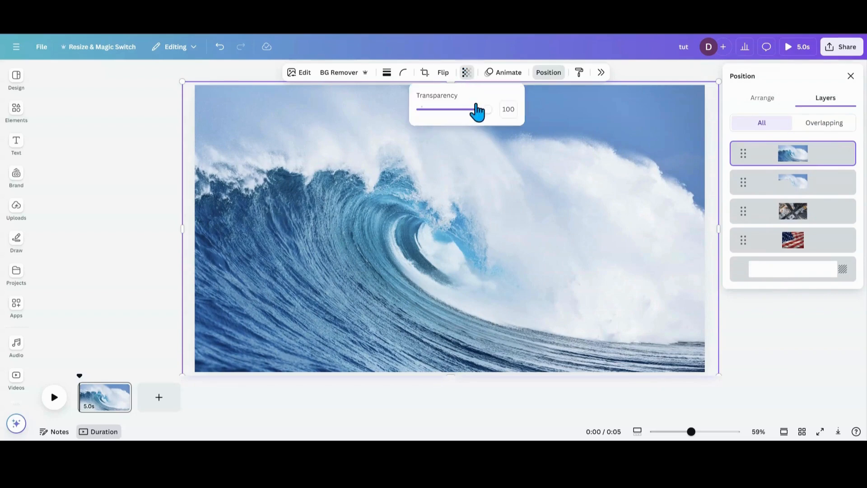
pyautogui.moveTo(485, 109); pyautogui.dragTo(454, 110)
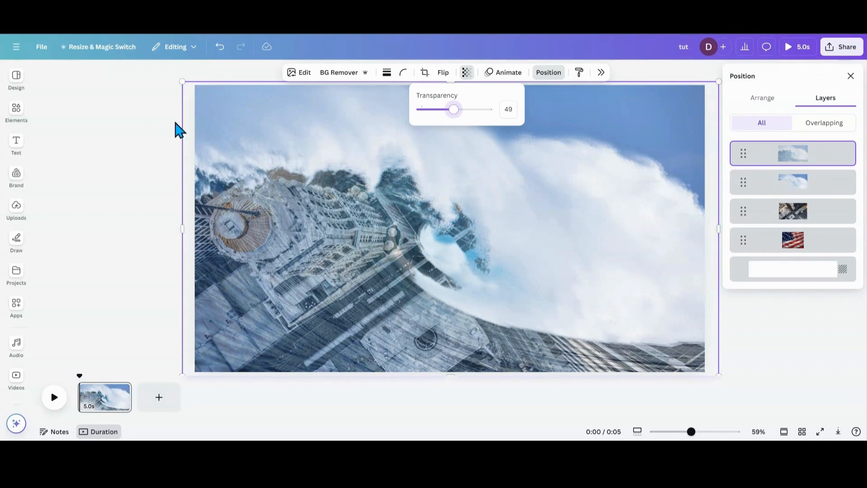
pyautogui.click(323, 232)
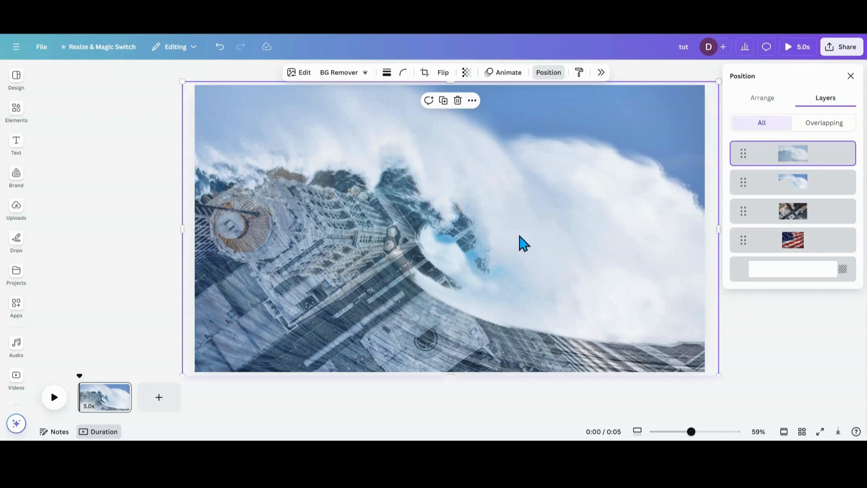
# Nudge and slightly enlarge the semi-transparent wave photo to line it up with the wave cut-out.
pyautogui.moveTo(519, 243); pyautogui.dragTo(517, 236)
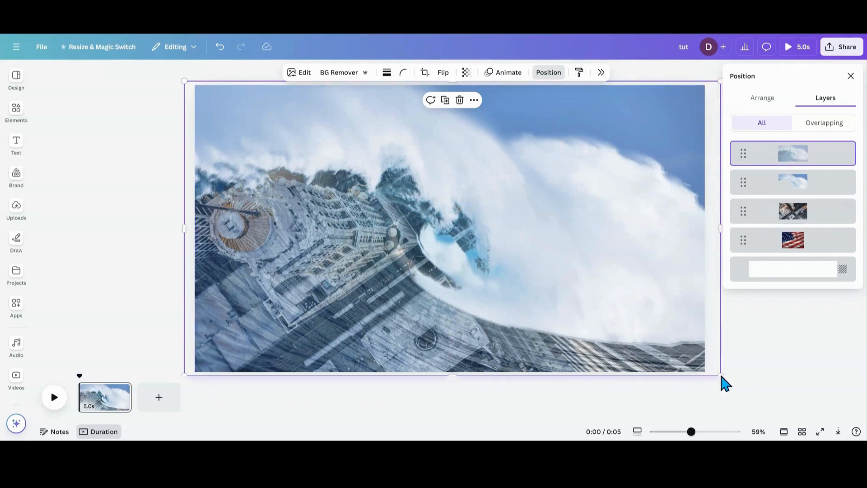
pyautogui.moveTo(702, 433); pyautogui.dragTo(690, 432)
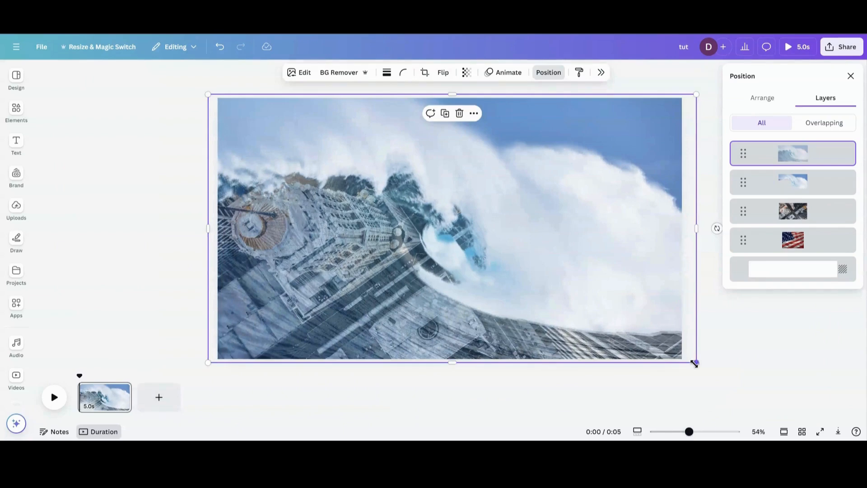
pyautogui.moveTo(694, 364); pyautogui.dragTo(698, 372)
pyautogui.moveTo(209, 95)
pyautogui.mouseDown()
pyautogui.moveTo(201, 90)
pyautogui.moveTo(201, 107)
pyautogui.mouseUp()
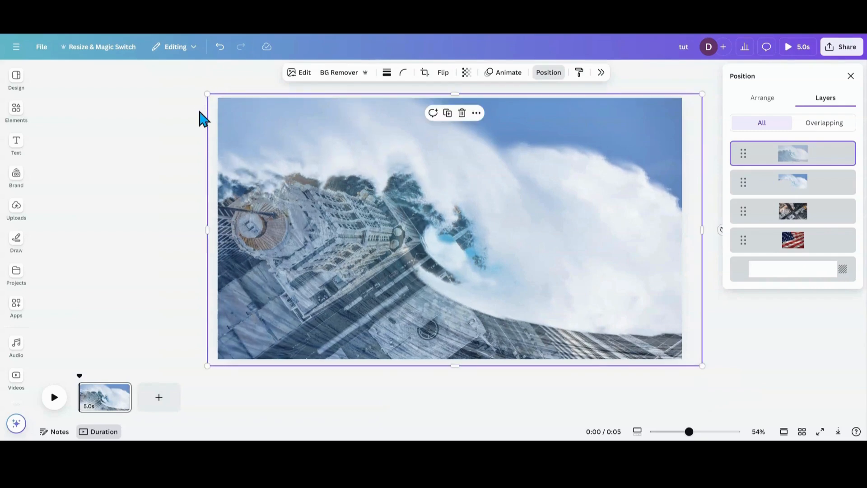
pyautogui.moveTo(684, 435); pyautogui.dragTo(693, 434)
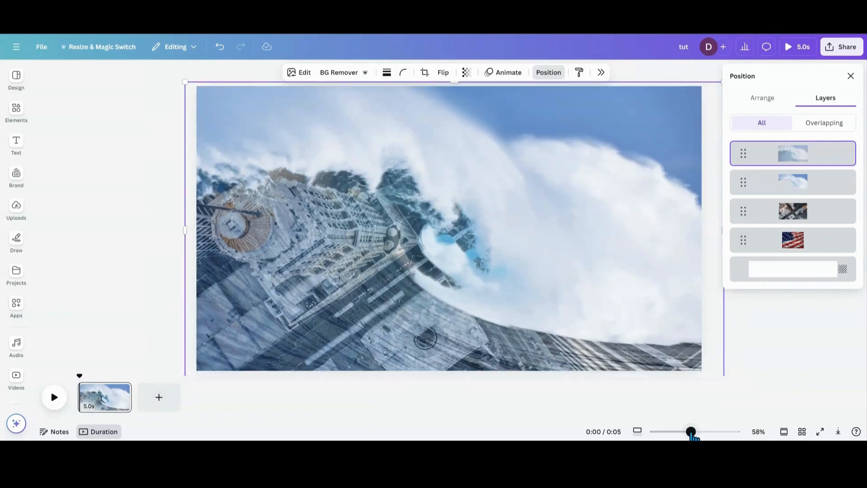
# Look at the Image Upscaler options for the full wave photo, including the 3x amount, and close them.
pyautogui.click(421, 327)
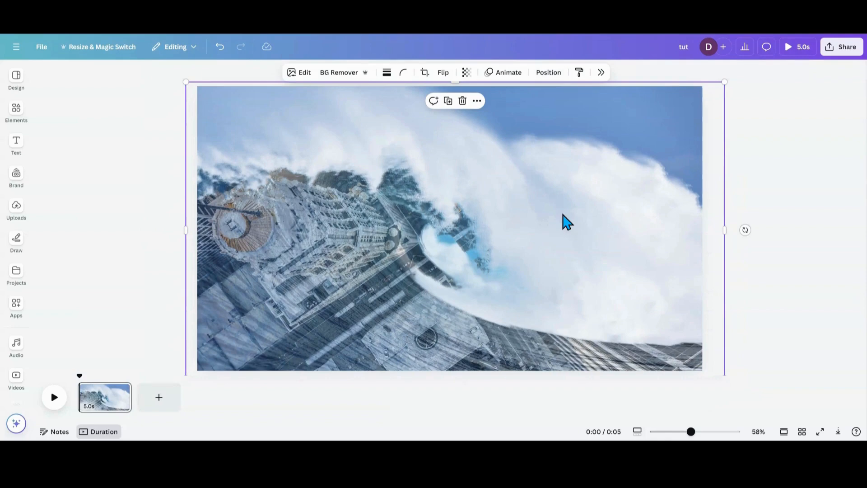
pyautogui.click(601, 72)
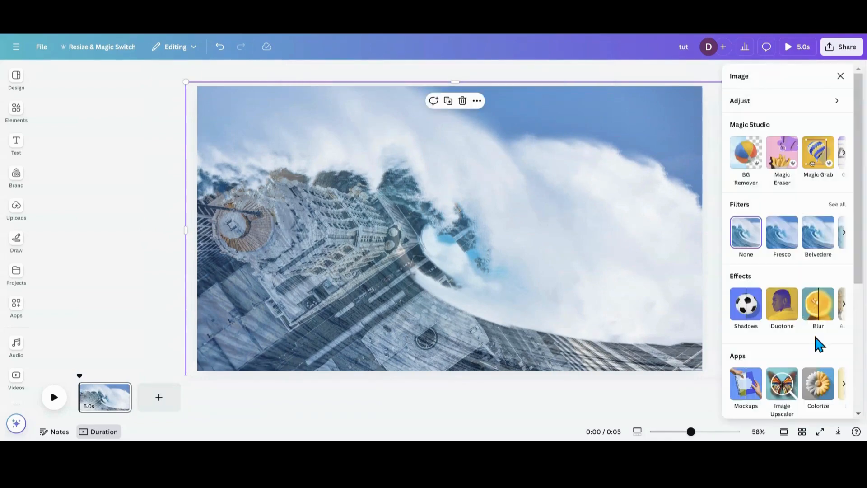
pyautogui.click(794, 376)
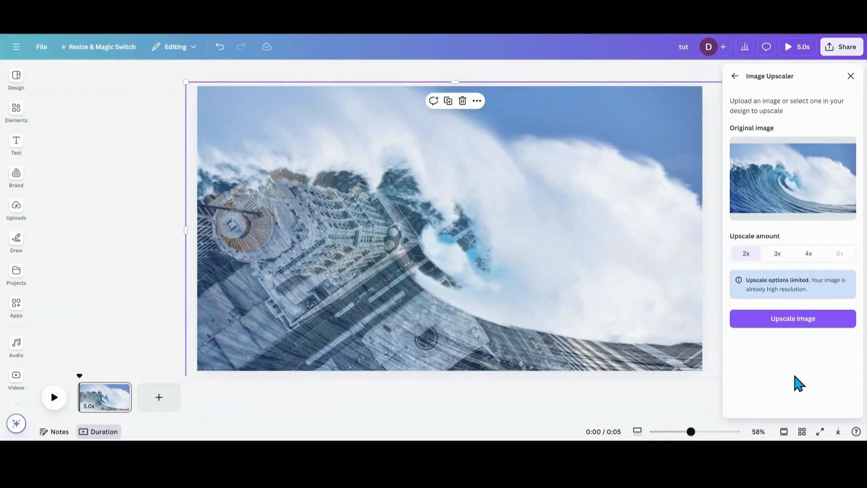
pyautogui.click(777, 254)
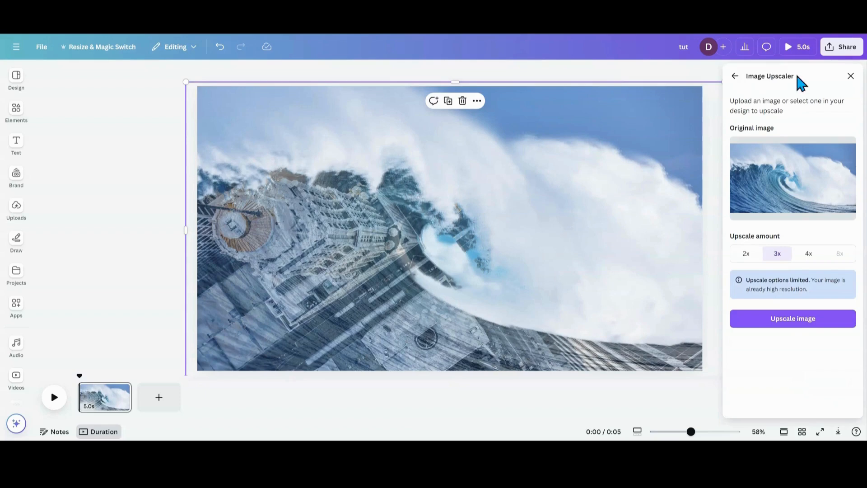
pyautogui.click(850, 76)
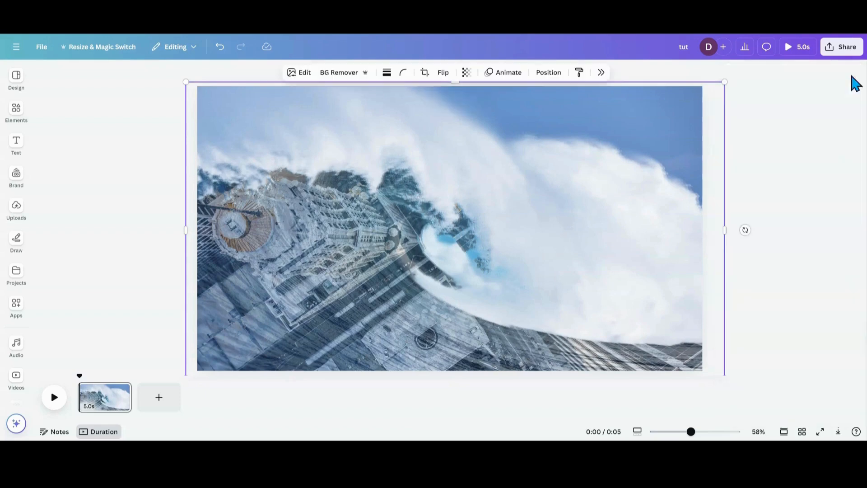
# Select the wave cut-out layer and run the Image Upscaler on it with a 3x upscale amount.
pyautogui.click(562, 77)
pyautogui.click(770, 188)
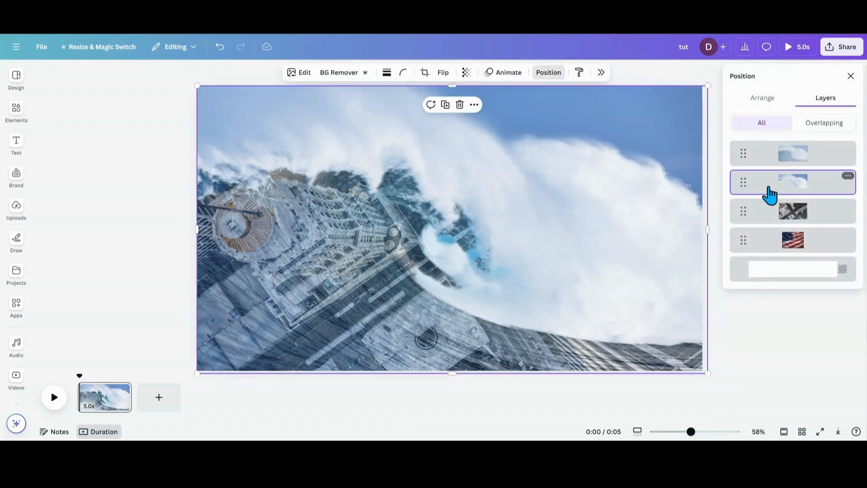
pyautogui.click(601, 74)
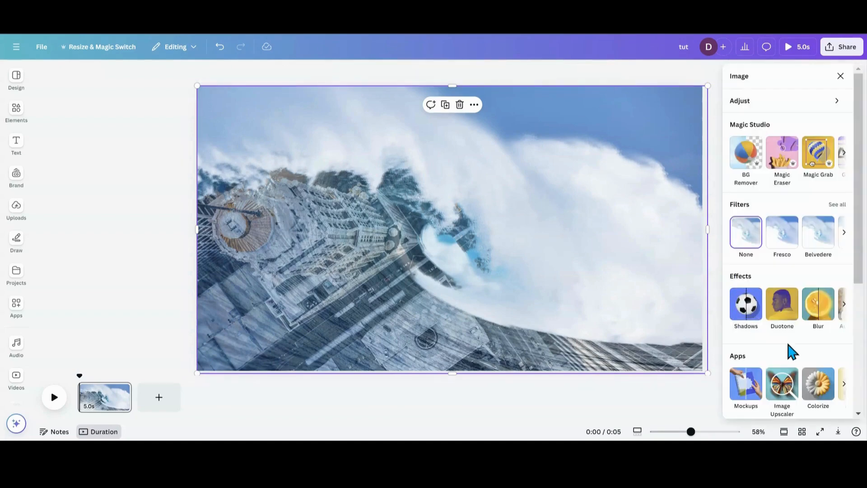
pyautogui.click(784, 385)
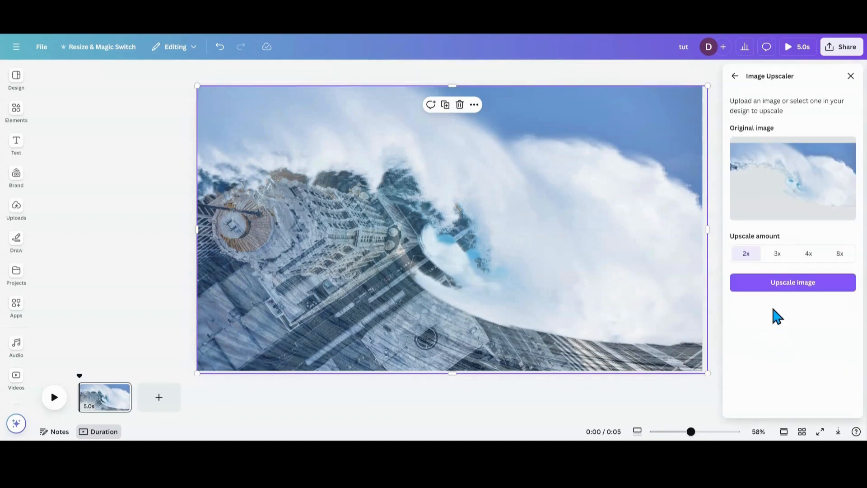
pyautogui.click(782, 261)
pyautogui.click(788, 293)
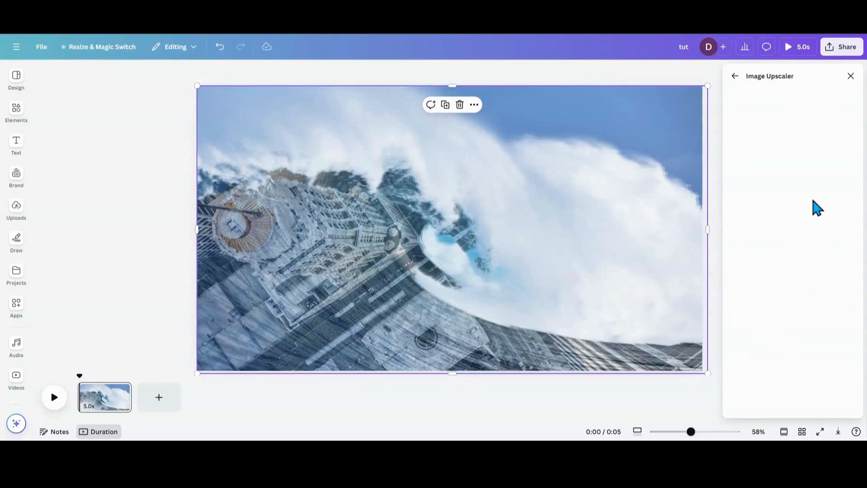
pyautogui.click(851, 78)
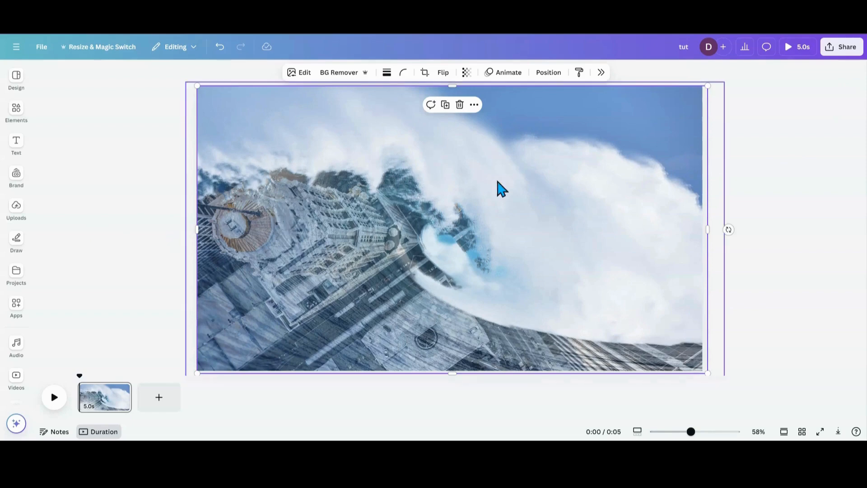
pyautogui.click(141, 266)
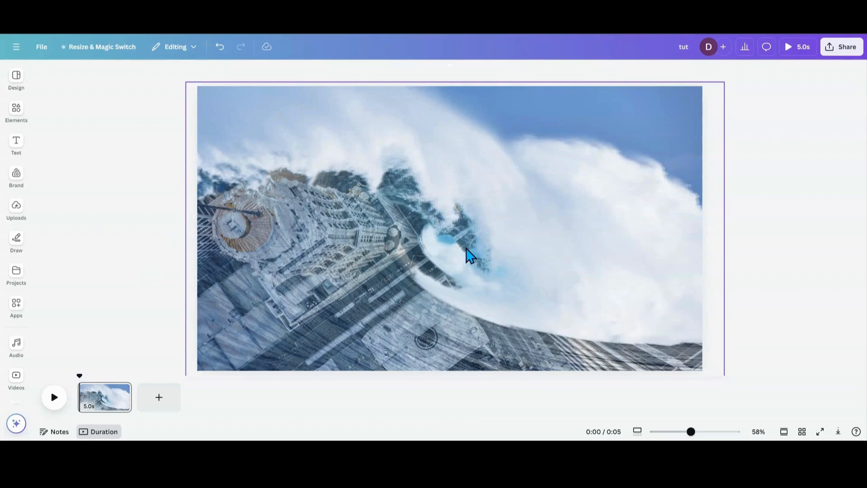
# Add the sunset silhouette photo at full page width, shifted downward, and layer it beneath both wave images.
pyautogui.click(18, 115)
pyautogui.click(140, 186)
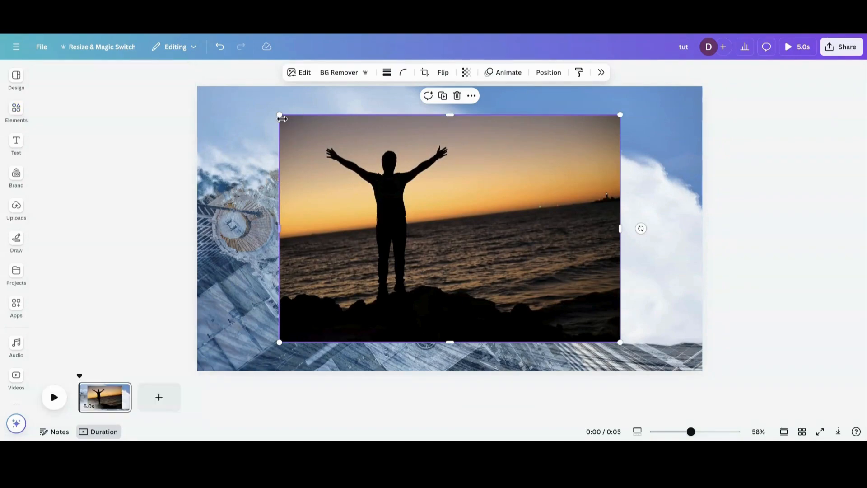
pyautogui.moveTo(280, 115); pyautogui.dragTo(164, 119)
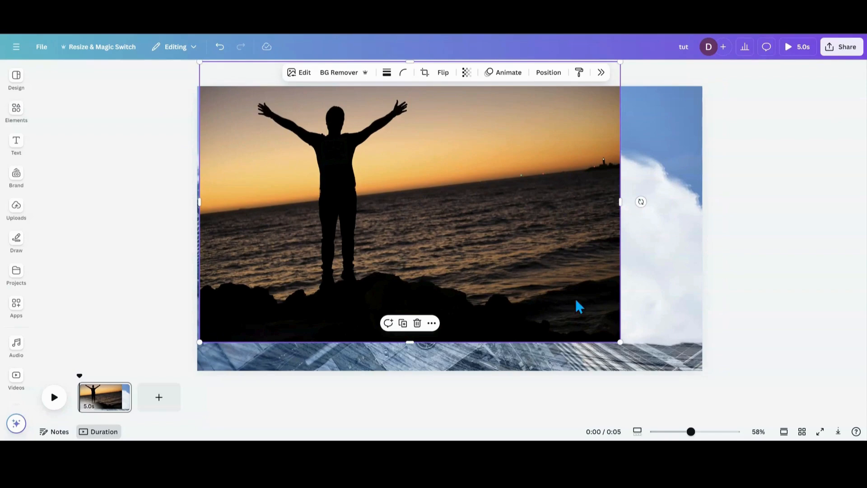
pyautogui.moveTo(620, 342); pyautogui.dragTo(667, 404)
pyautogui.moveTo(672, 220); pyautogui.dragTo(707, 221)
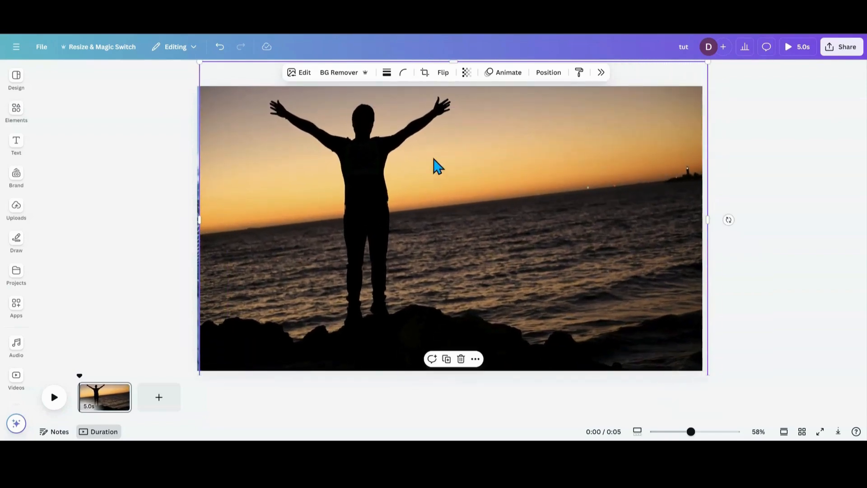
pyautogui.moveTo(435, 167); pyautogui.dragTo(430, 207)
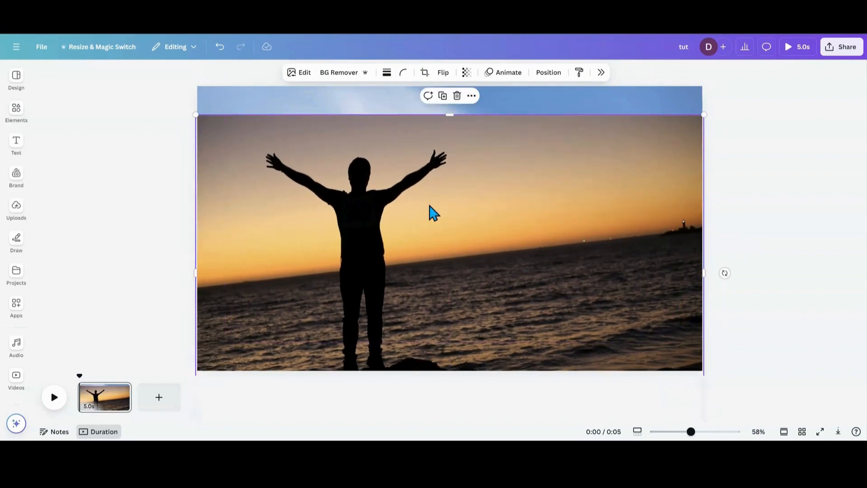
pyautogui.click(548, 73)
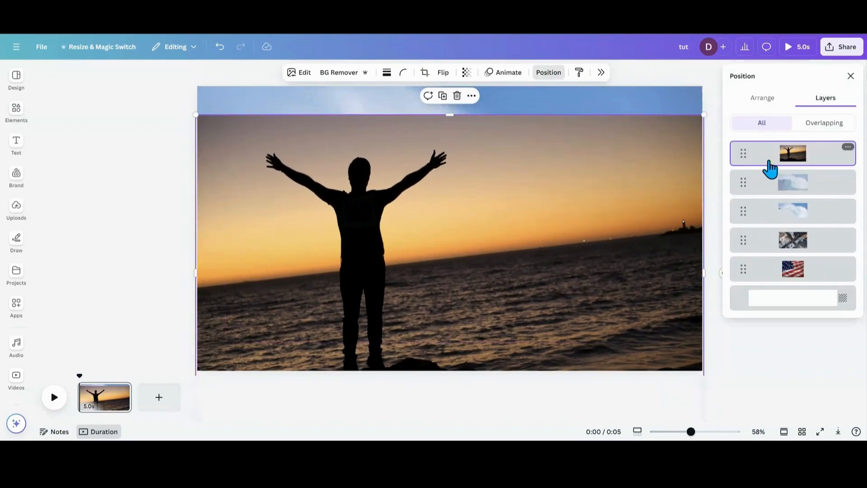
pyautogui.moveTo(770, 170); pyautogui.dragTo(774, 239)
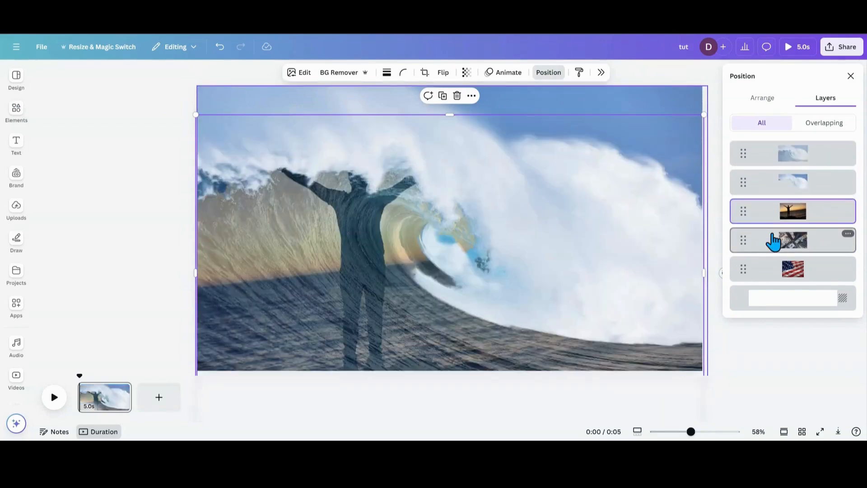
# Add the purple night city skyline photo, enlarge it to about 1,992 by 1,162 to cover the page, and layer it beneath both wave images.
pyautogui.click(17, 112)
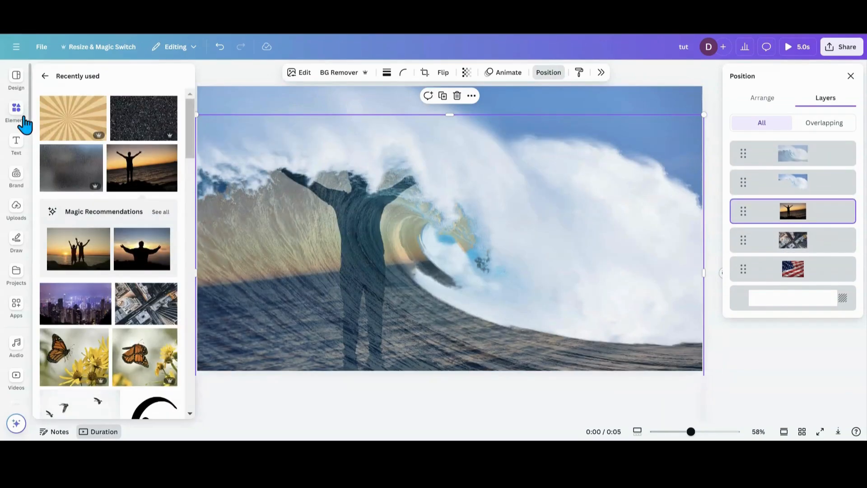
pyautogui.scroll(-1, 84, 236)
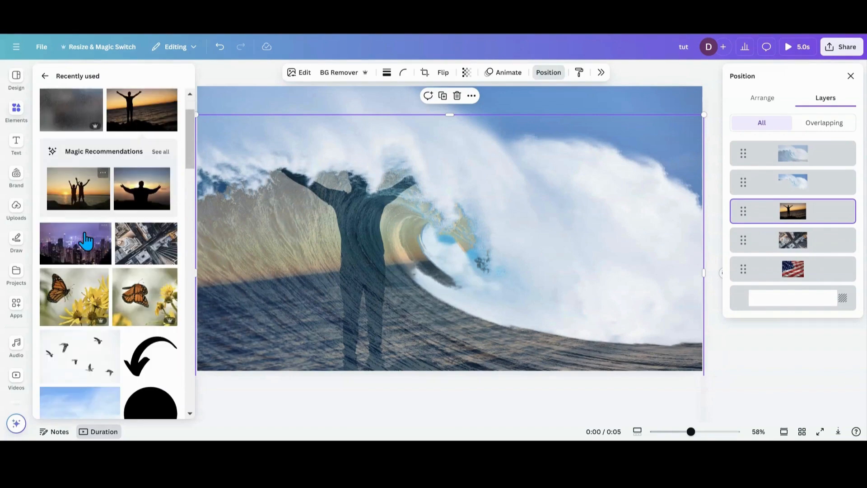
pyautogui.click(85, 239)
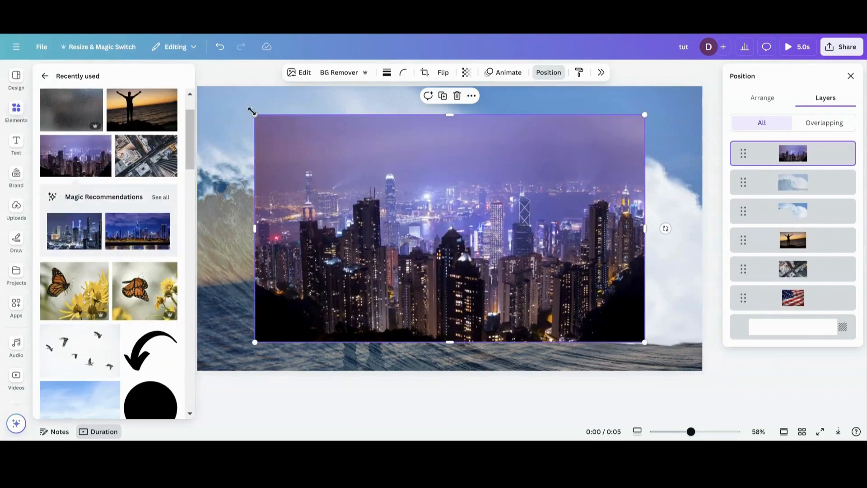
pyautogui.moveTo(251, 113); pyautogui.dragTo(183, 73)
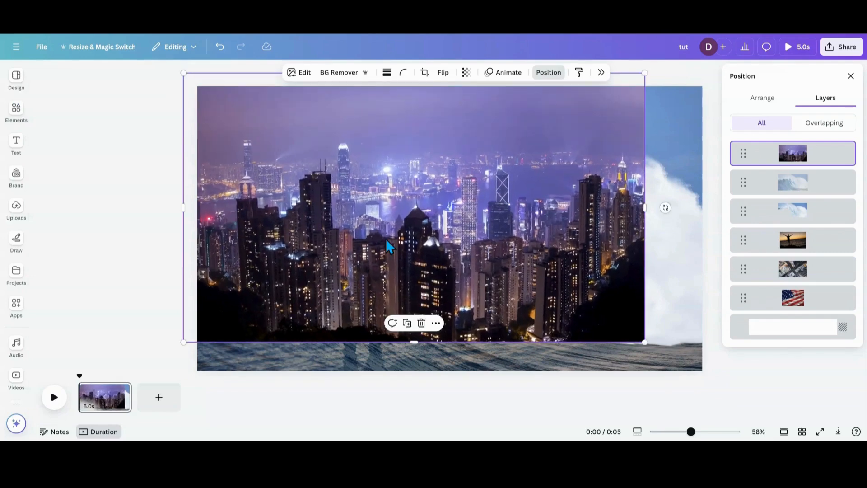
pyautogui.moveTo(646, 344); pyautogui.dragTo(704, 381)
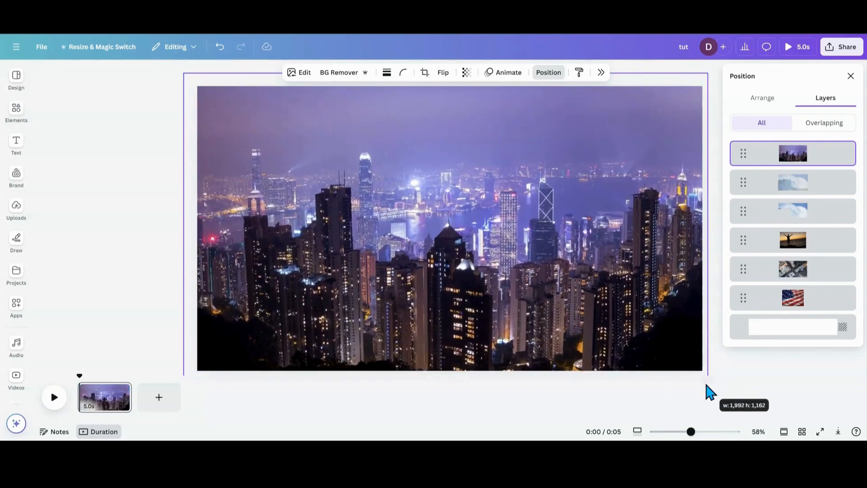
pyautogui.moveTo(769, 156); pyautogui.dragTo(777, 232)
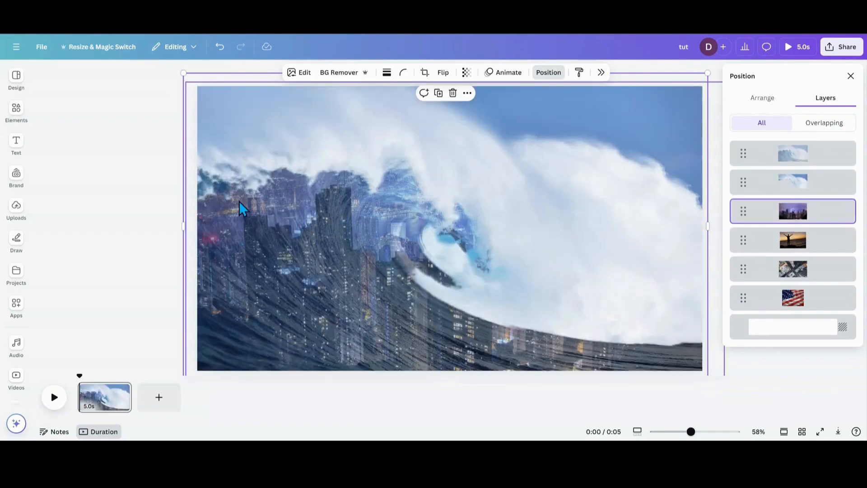
# Find the waving American flag photo among the recently used elements, add it, and enlarge it to cover the whole page.
pyautogui.click(16, 110)
pyautogui.scroll(-3, 116, 197)
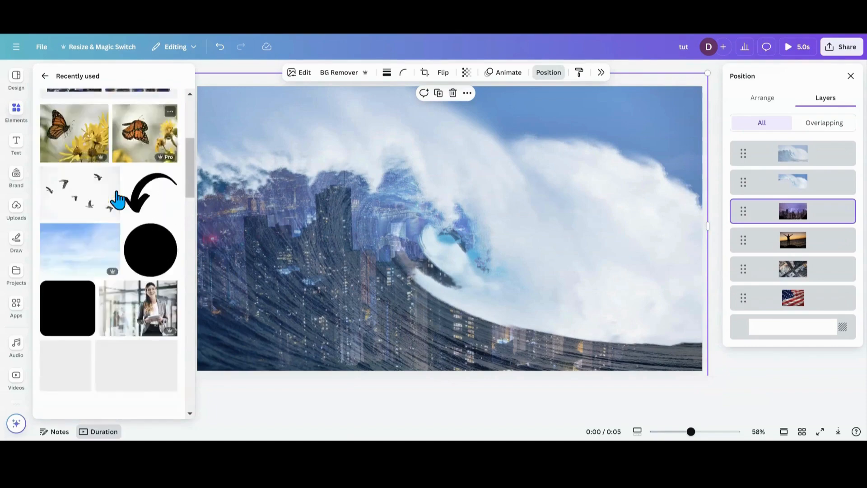
pyautogui.scroll(-5, 116, 199)
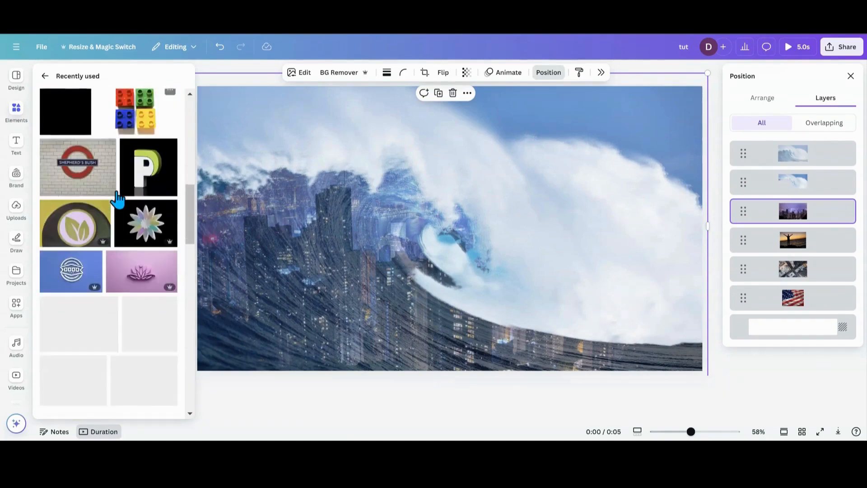
pyautogui.scroll(-4, 117, 199)
pyautogui.scroll(-2, 118, 200)
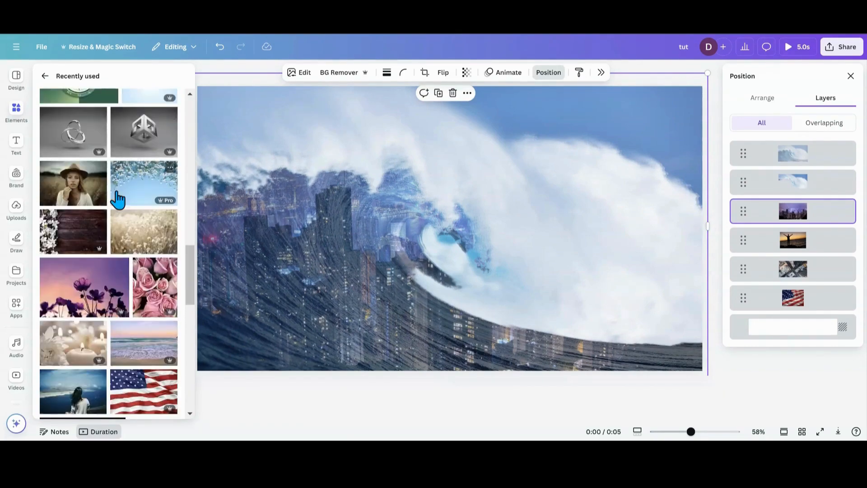
pyautogui.scroll(-4, 117, 199)
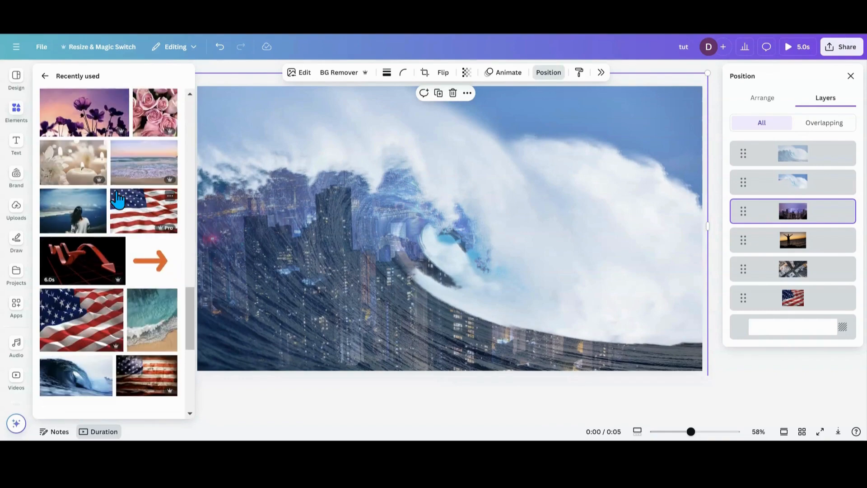
pyautogui.click(118, 199)
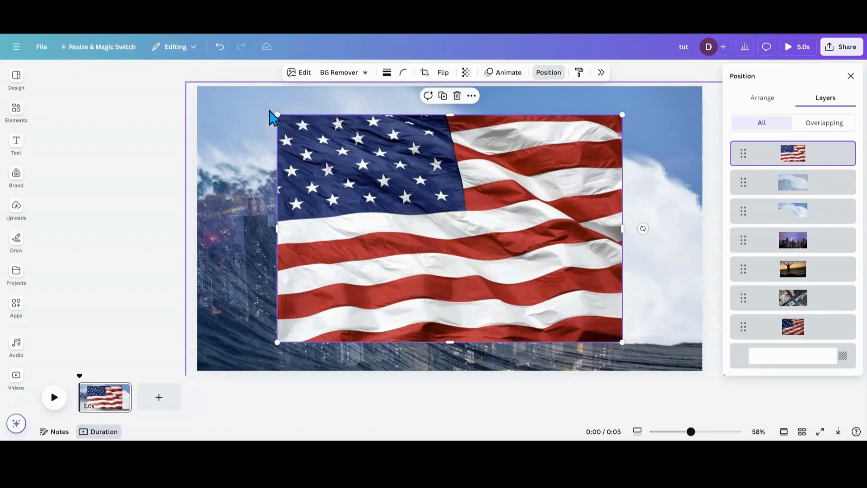
pyautogui.moveTo(270, 111); pyautogui.dragTo(175, 91)
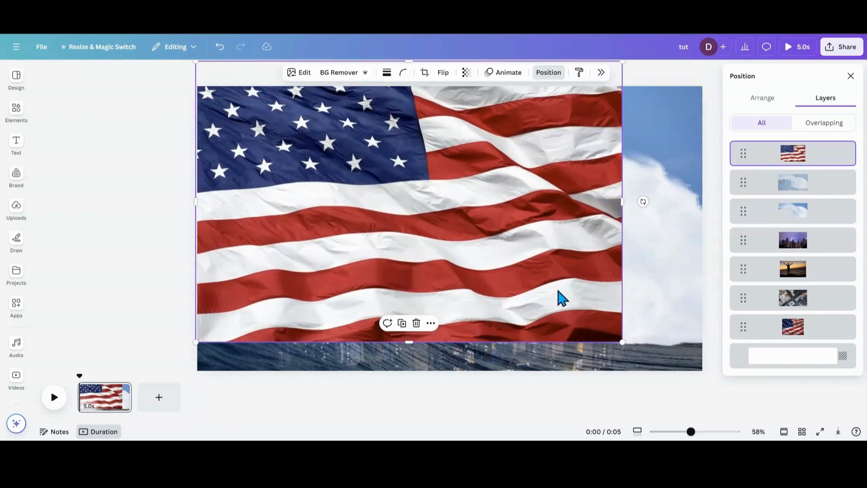
pyautogui.moveTo(631, 358); pyautogui.dragTo(720, 378)
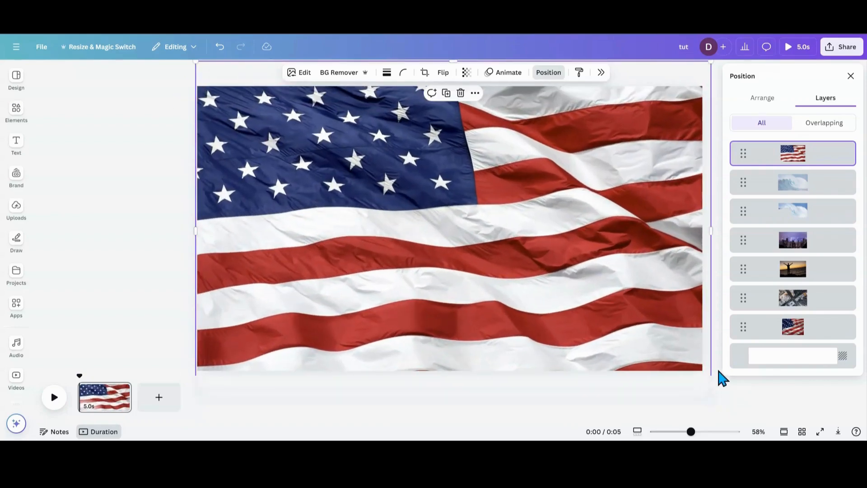
# Layer the new flag photo directly beneath both wave images and shift it slightly downward so more stars fall inside the wave.
pyautogui.moveTo(791, 168); pyautogui.dragTo(782, 237)
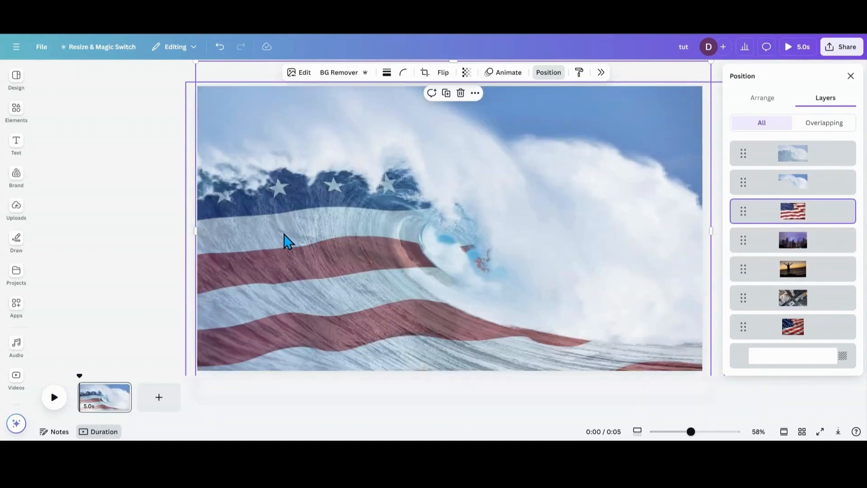
pyautogui.moveTo(285, 240); pyautogui.dragTo(288, 266)
pyautogui.click(164, 215)
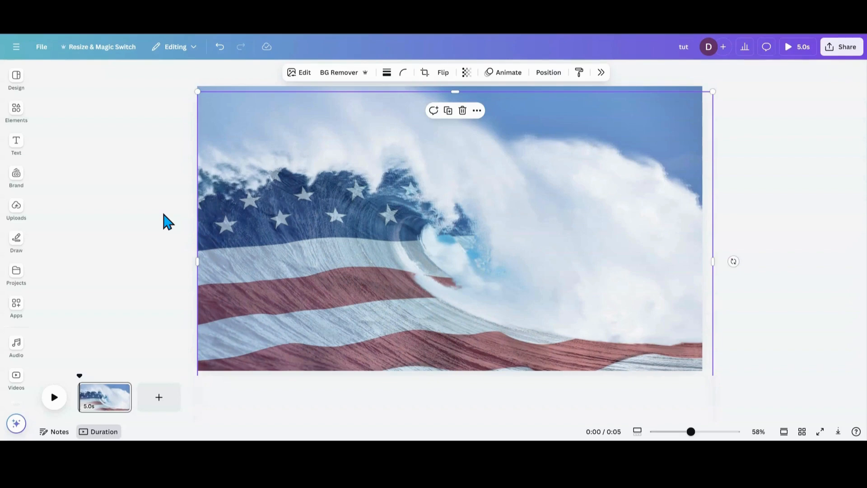
# Check the transparency setting of the top wave photo, and select the wave cut-out layer below it.
pyautogui.click(548, 74)
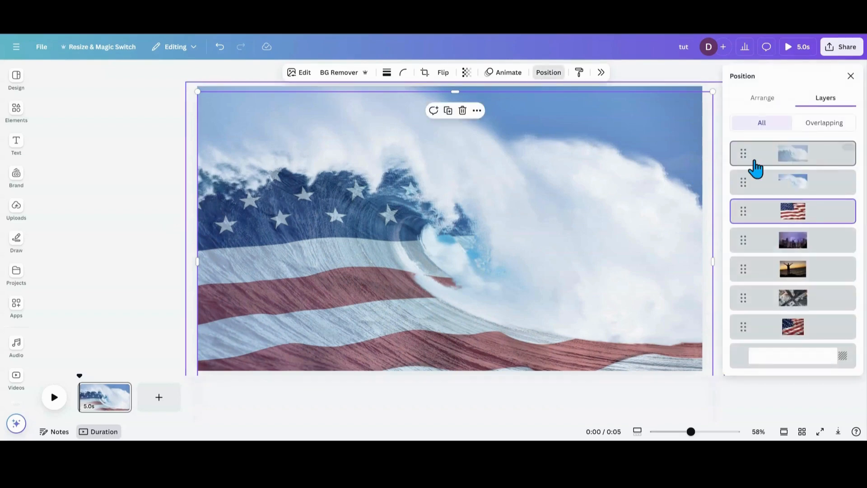
pyautogui.click(765, 165)
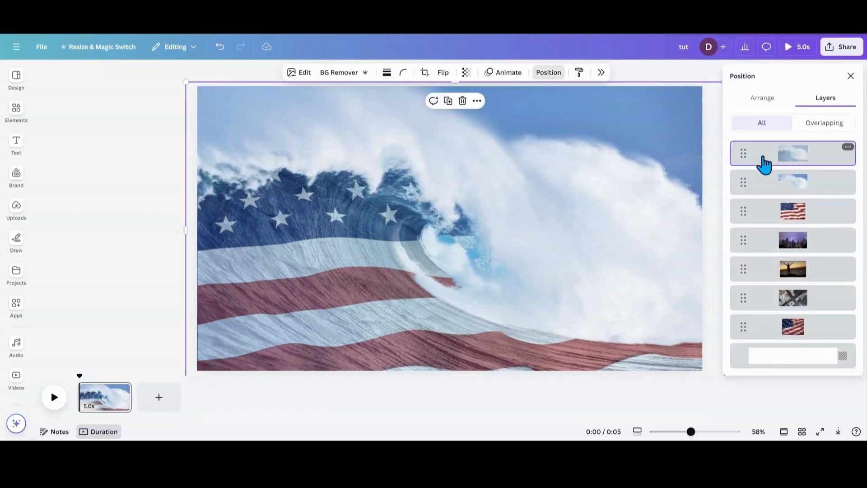
pyautogui.click(467, 73)
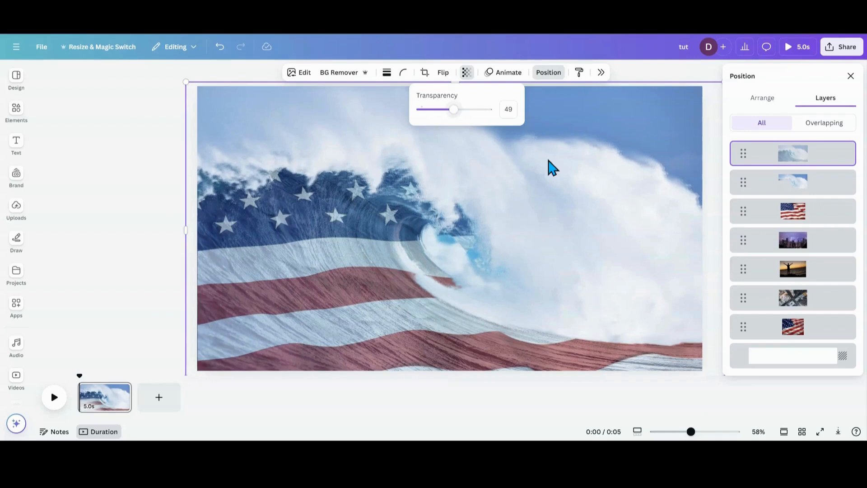
pyautogui.click(788, 198)
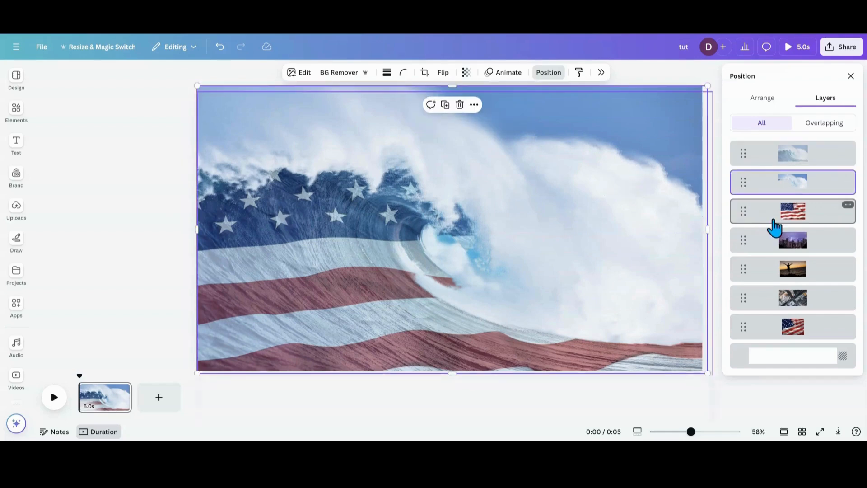
# Bring the sunset, aerial city and flag photo layers in turn directly beneath the wave cut-out, ending with the night skyline in that place.
pyautogui.moveTo(790, 275); pyautogui.dragTo(793, 200)
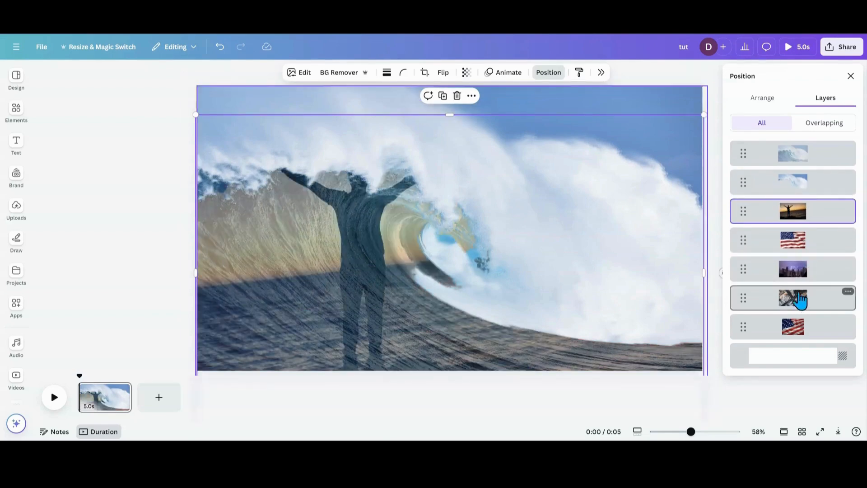
pyautogui.moveTo(798, 297); pyautogui.dragTo(799, 205)
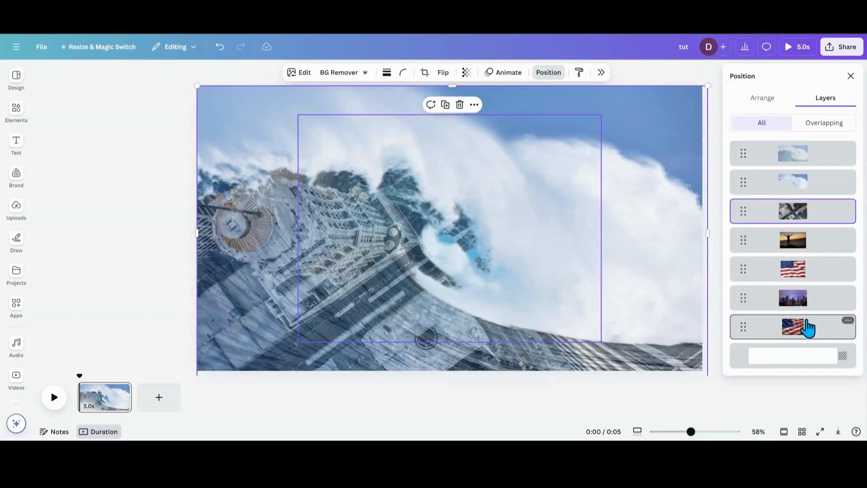
pyautogui.moveTo(798, 270); pyautogui.dragTo(795, 208)
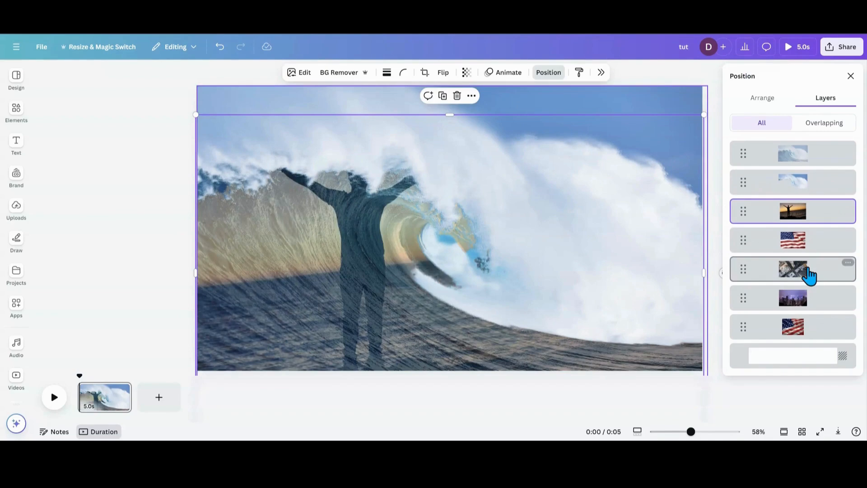
pyautogui.moveTo(810, 276); pyautogui.dragTo(809, 219)
pyautogui.moveTo(813, 266); pyautogui.dragTo(809, 203)
pyautogui.moveTo(813, 244); pyautogui.dragTo(805, 207)
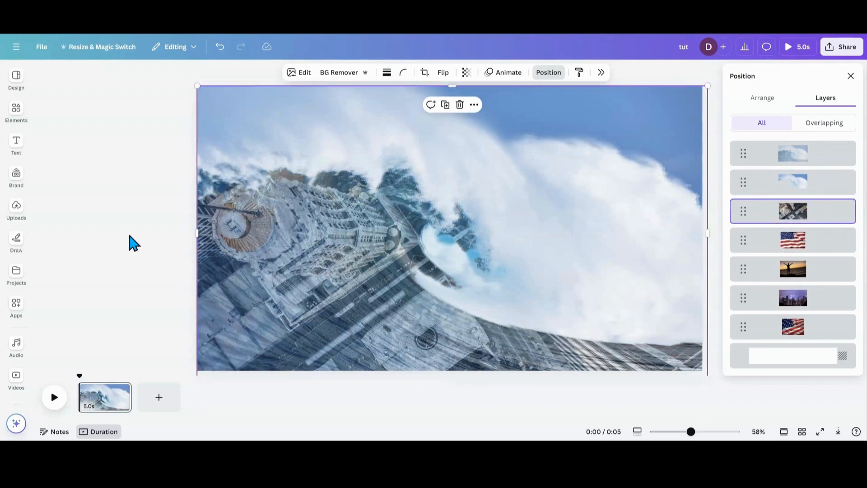
pyautogui.moveTo(763, 307); pyautogui.dragTo(763, 209)
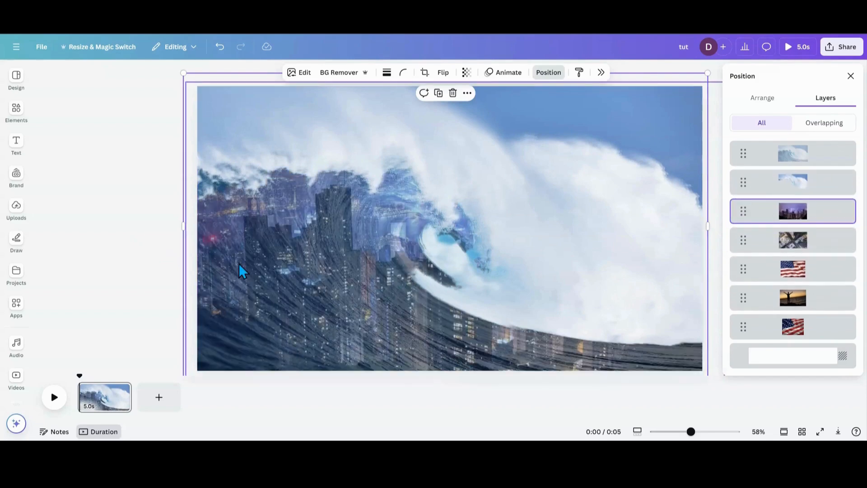
pyautogui.click(128, 243)
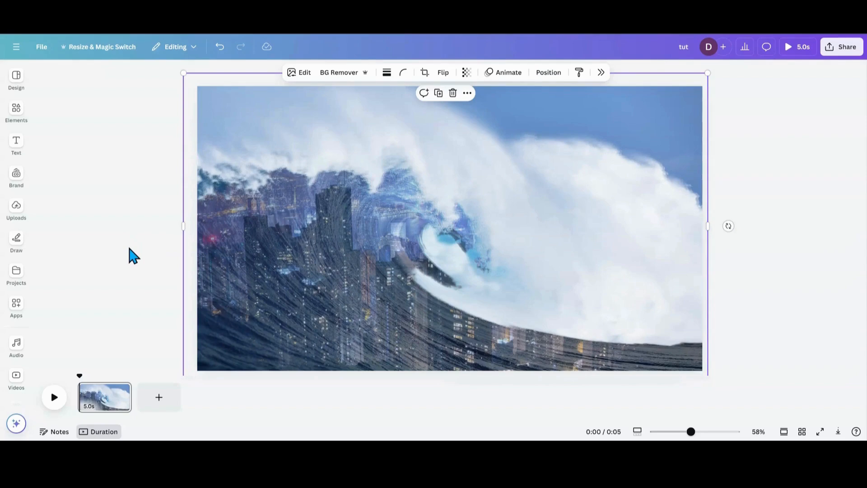